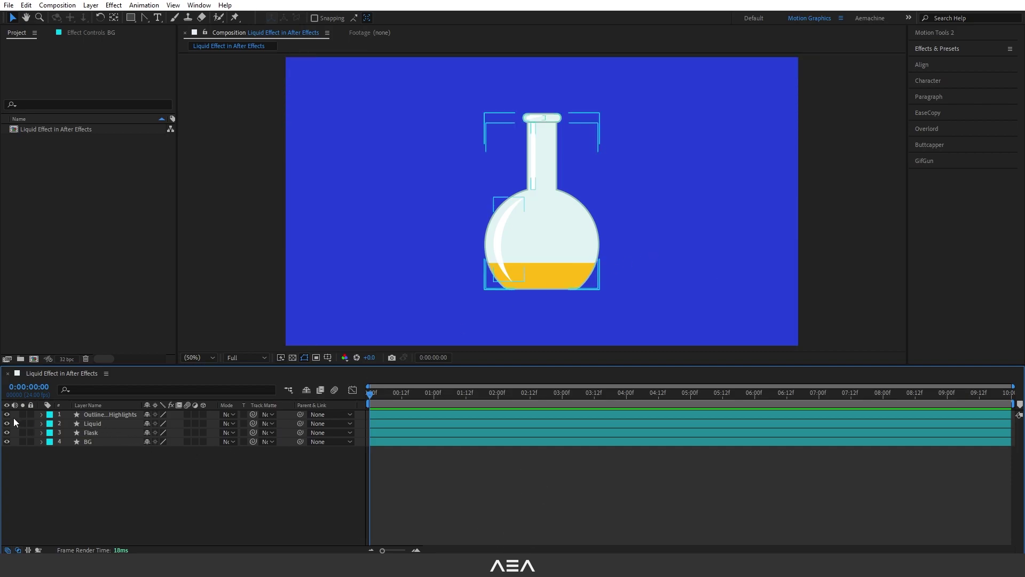
# Step: Toggle the outline and highlights, Liquid, Flask and BG layers off and on to inspect each
pyautogui.click(61, 417)
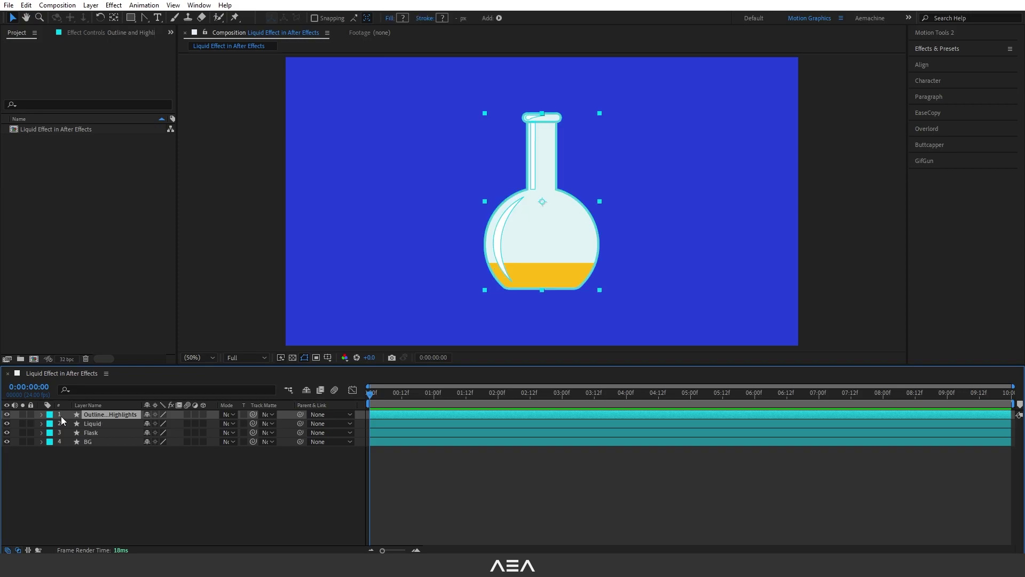
pyautogui.click(6, 415)
pyautogui.click(107, 424)
pyautogui.click(7, 424)
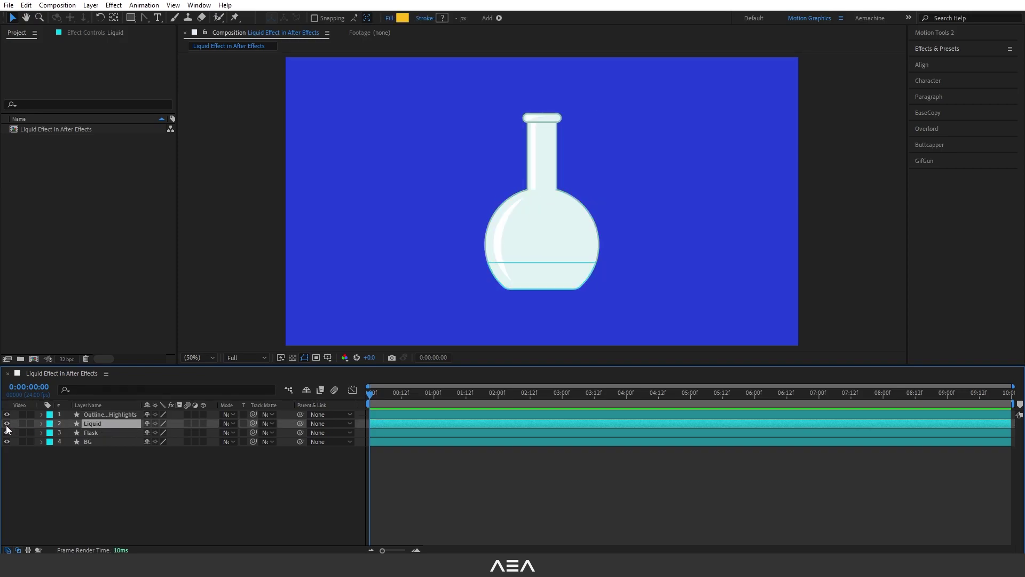
pyautogui.click(7, 423)
pyautogui.click(116, 433)
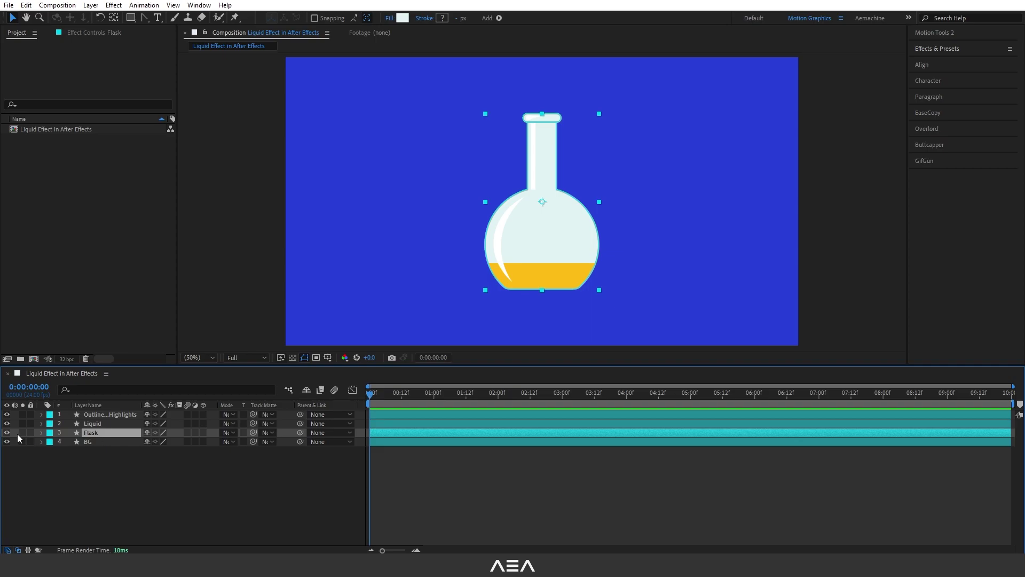
pyautogui.click(7, 433)
pyautogui.click(7, 432)
pyautogui.click(90, 442)
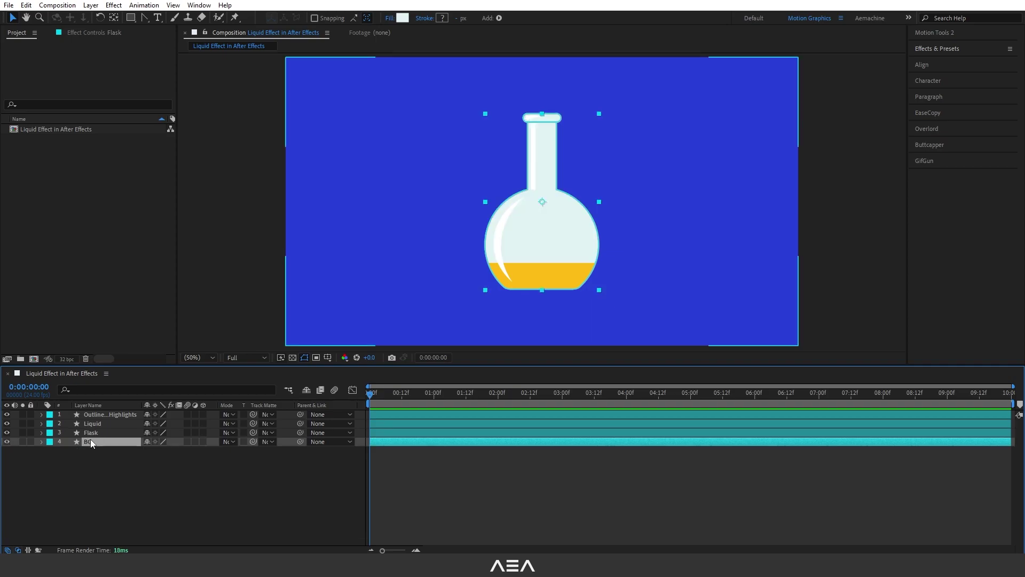
pyautogui.click(7, 442)
pyautogui.click(7, 441)
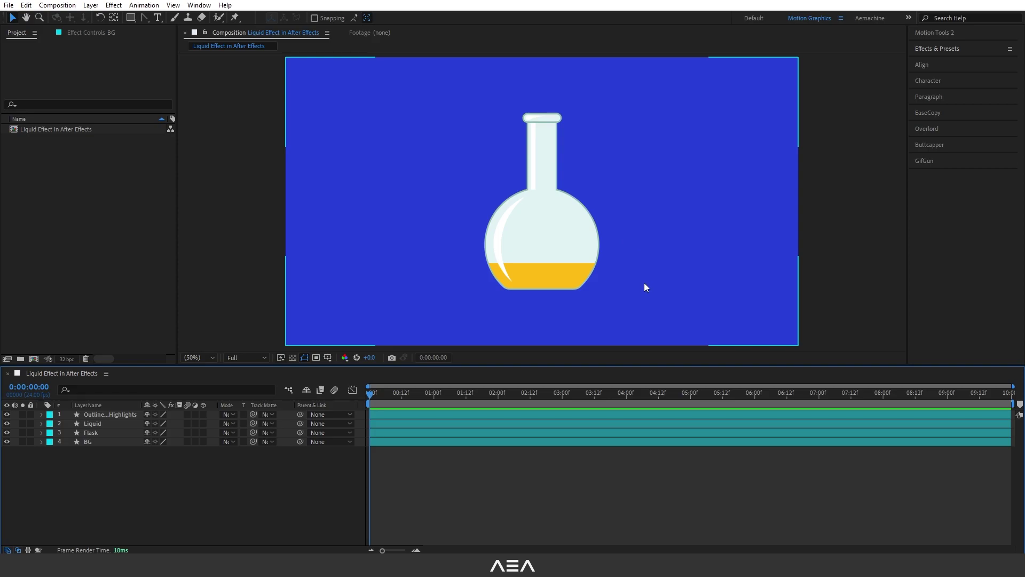
# Step: Set the Rectangle tool to a solid stroke and the liquid's yellow fill, FFBC15
pyautogui.click(133, 22)
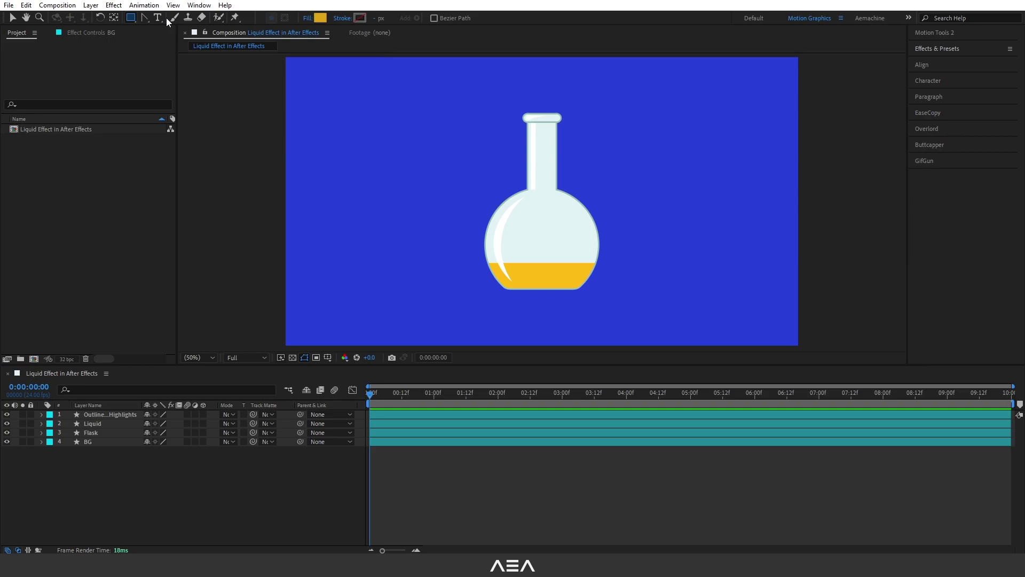
pyautogui.click(321, 17)
pyautogui.click(297, 260)
pyautogui.keyDown('alt'); pyautogui.click(358, 20); pyautogui.keyUp('alt')
pyautogui.click(319, 19)
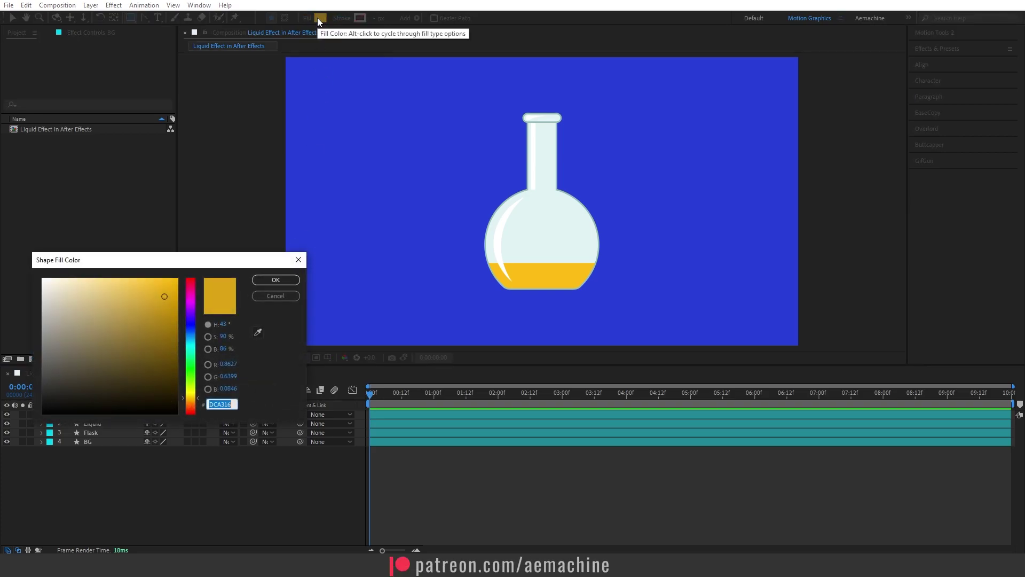
pyautogui.click(258, 332)
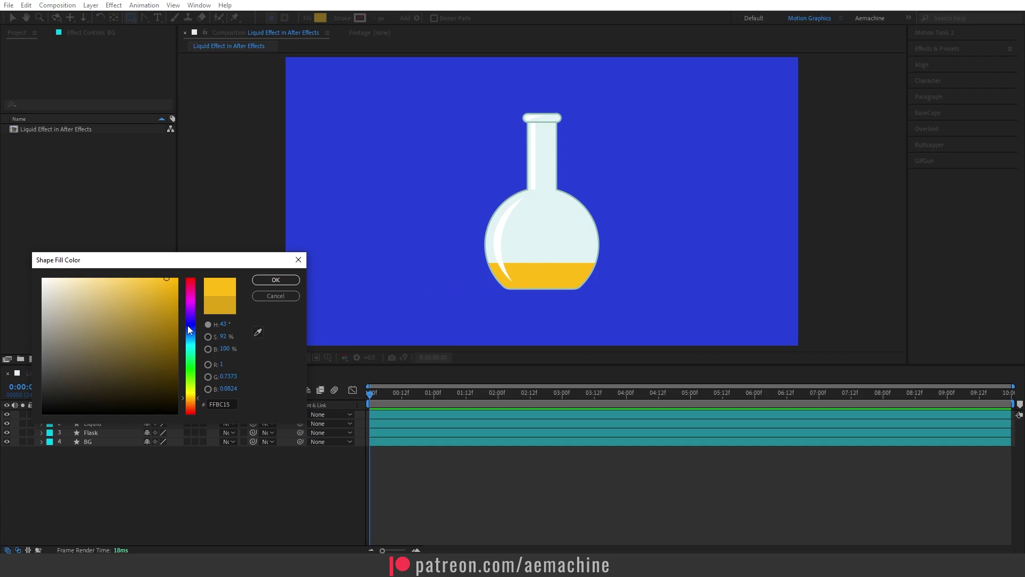
pyautogui.click(275, 280)
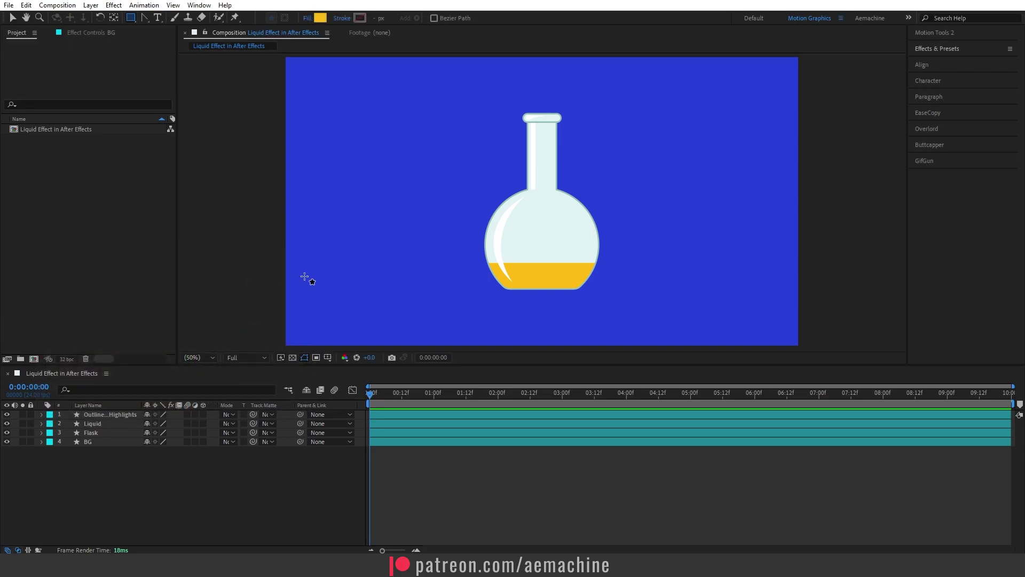
# Step: Draw a yellow rectangle over the flask's lower half, centre its anchor, and name it 'Liquid FX'
pyautogui.moveTo(463, 242); pyautogui.dragTo(631, 309)
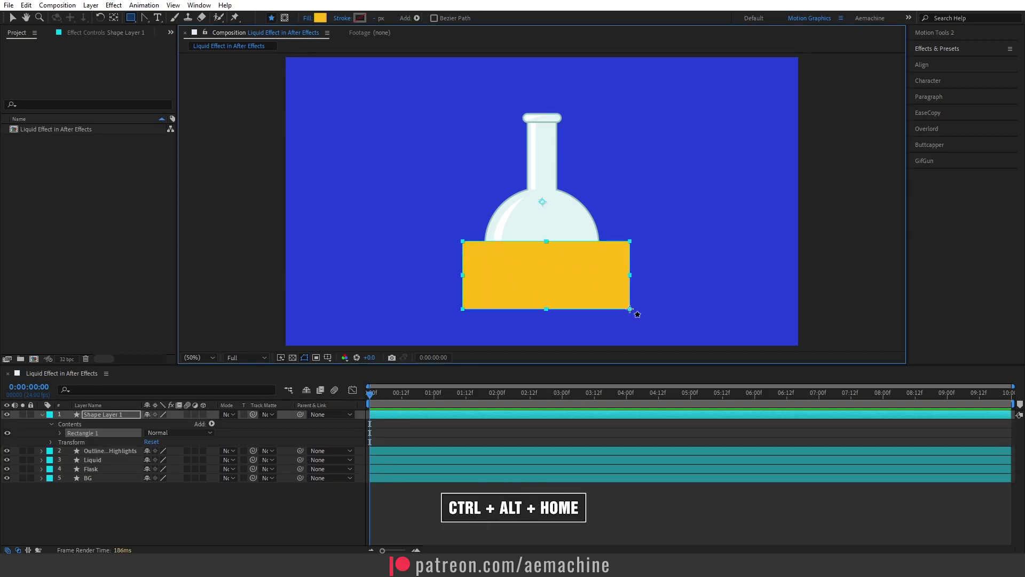
pyautogui.hotkey('ctrl', 'alt', 'Home')
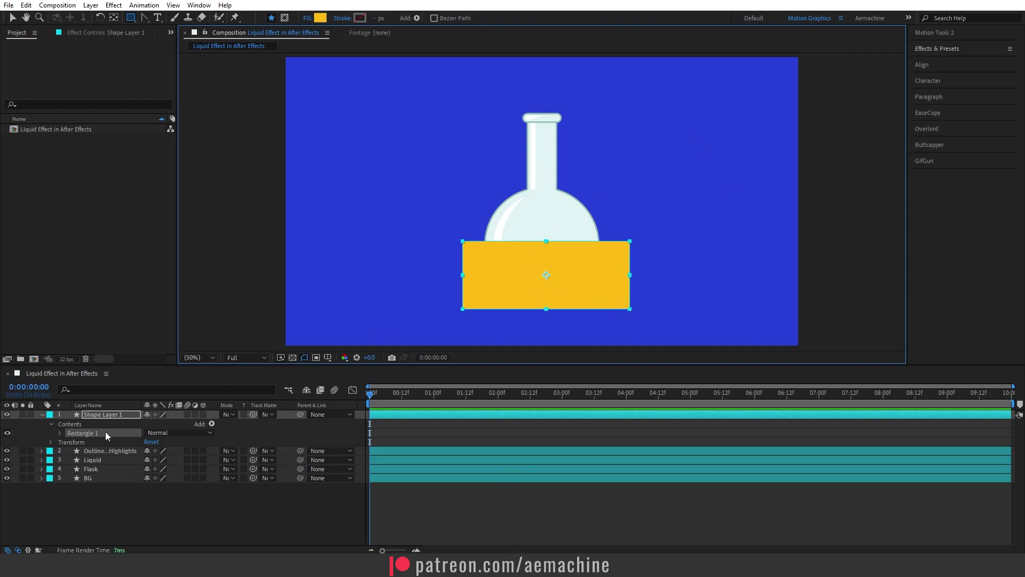
pyautogui.click(41, 415)
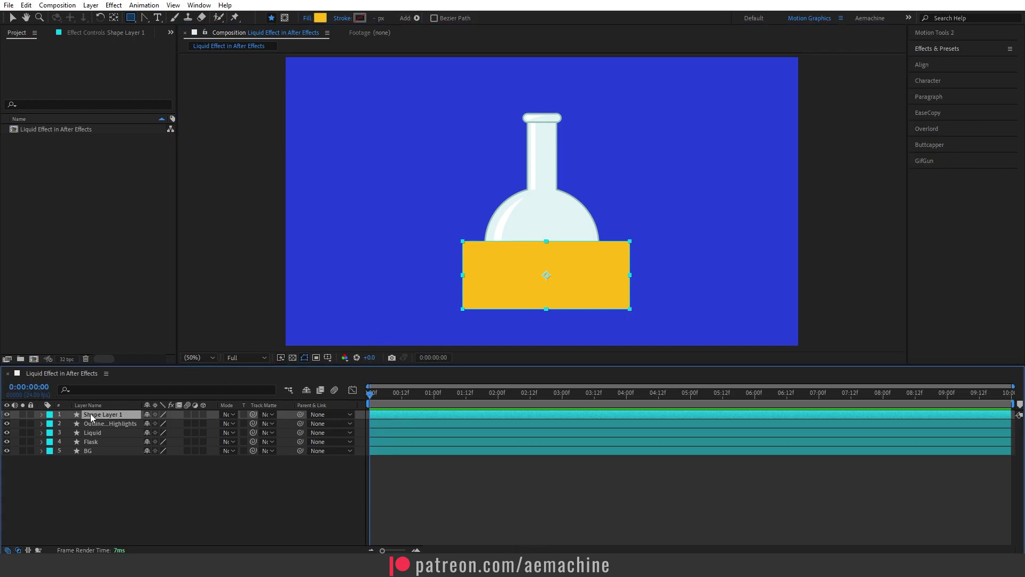
pyautogui.press('Return')
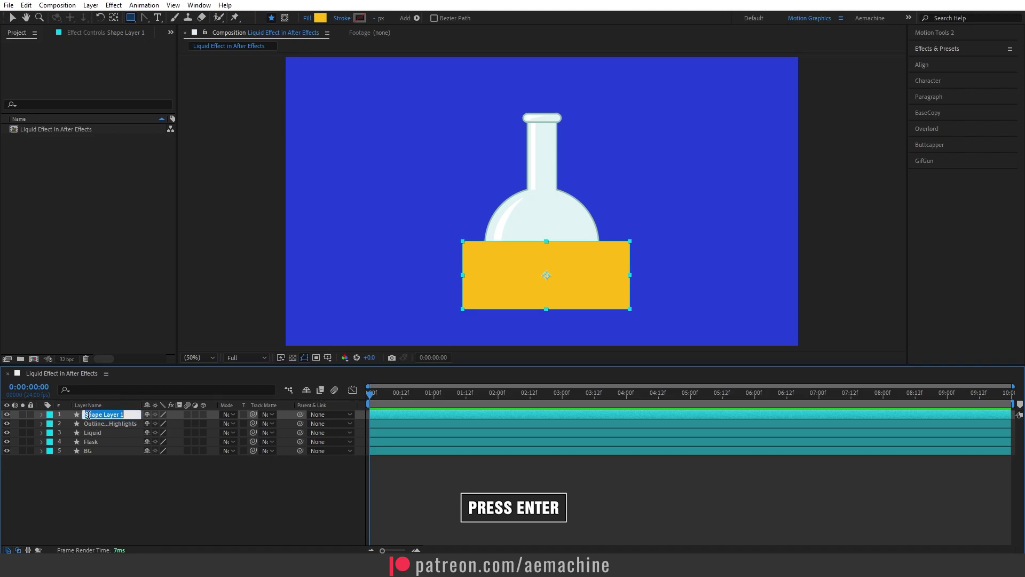
pyautogui.write('Liqu')
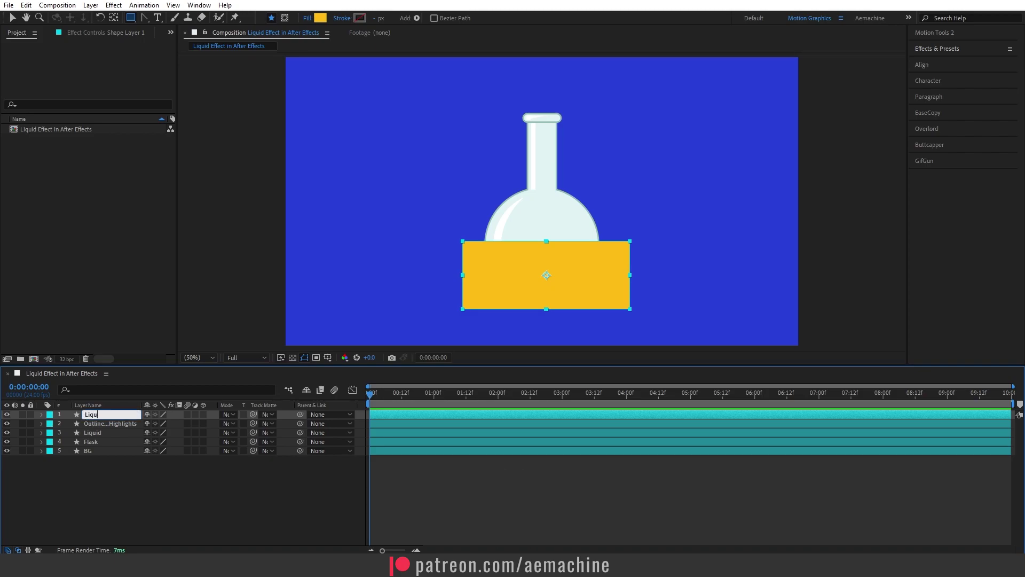
pyautogui.write('id FX')
pyautogui.click(91, 465)
# Step: Place Liquid FX below the outline and highlights layer and delete the original Liquid layer
pyautogui.moveTo(111, 414); pyautogui.dragTo(120, 429)
pyautogui.click(118, 431)
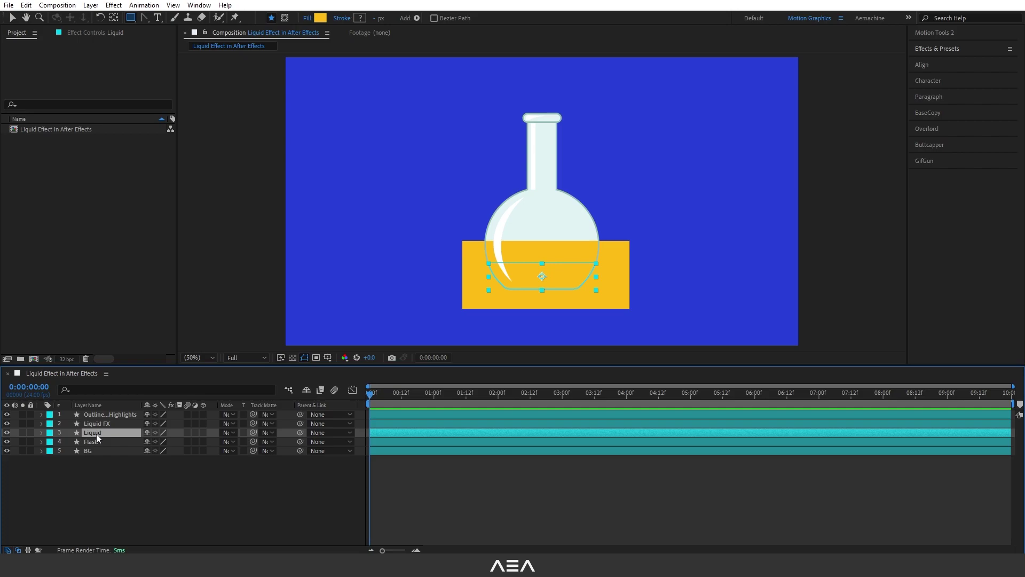
pyautogui.press('Delete')
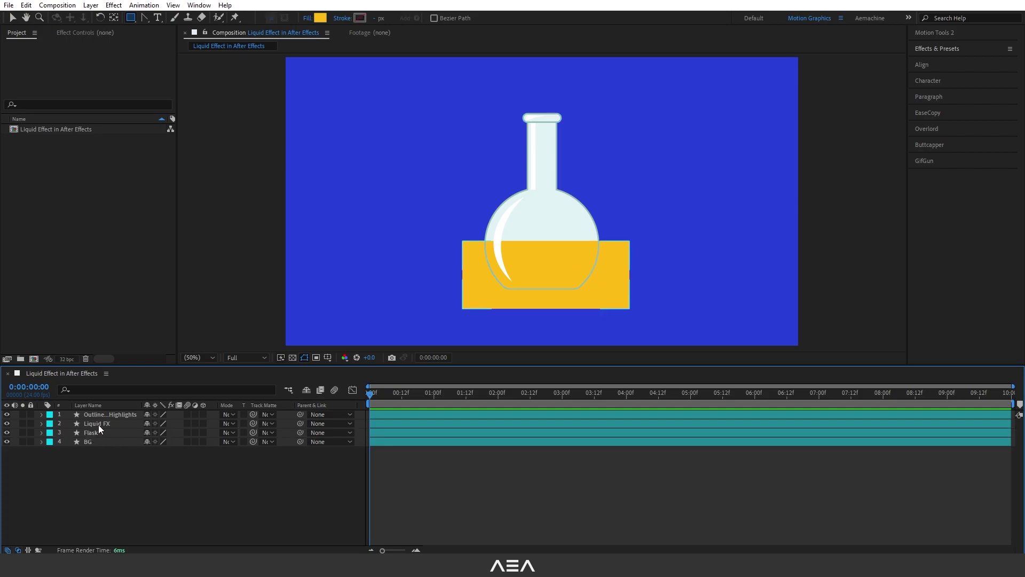
pyautogui.click(95, 425)
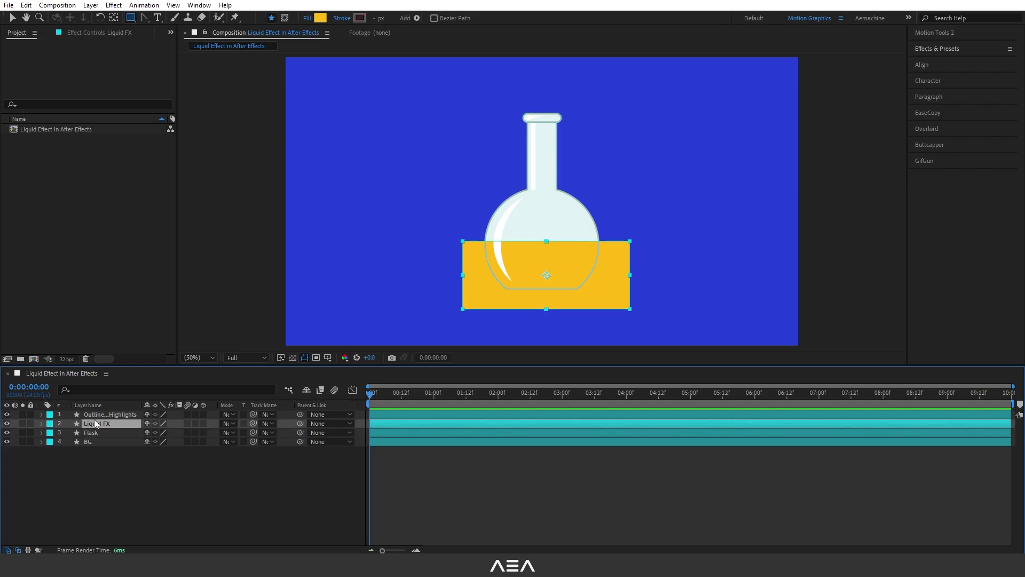
pyautogui.click(199, 5)
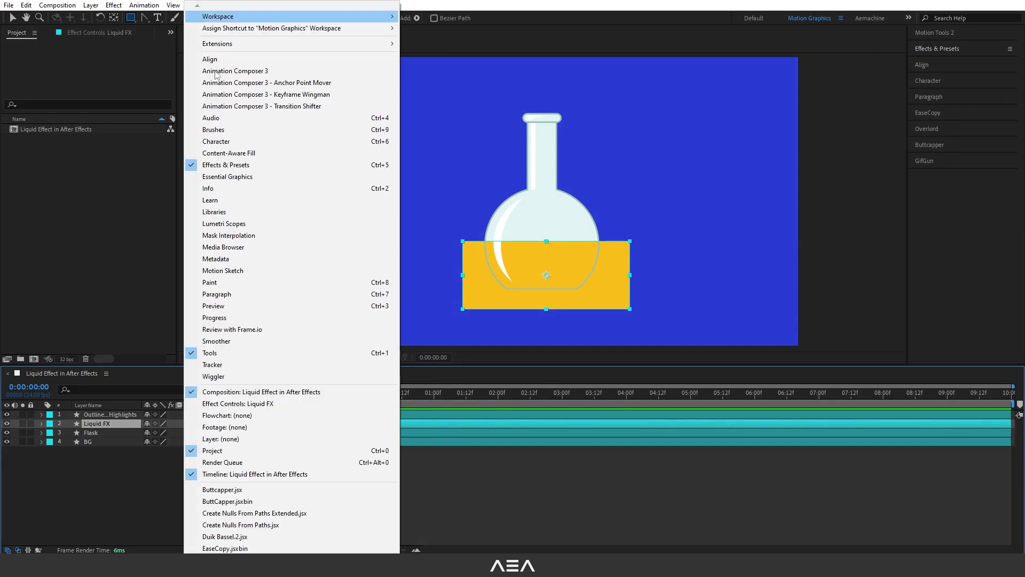
# Step: Apply Wave Warp to Liquid FX with Wave Width 210 and Wave Height 20
pyautogui.click(938, 49)
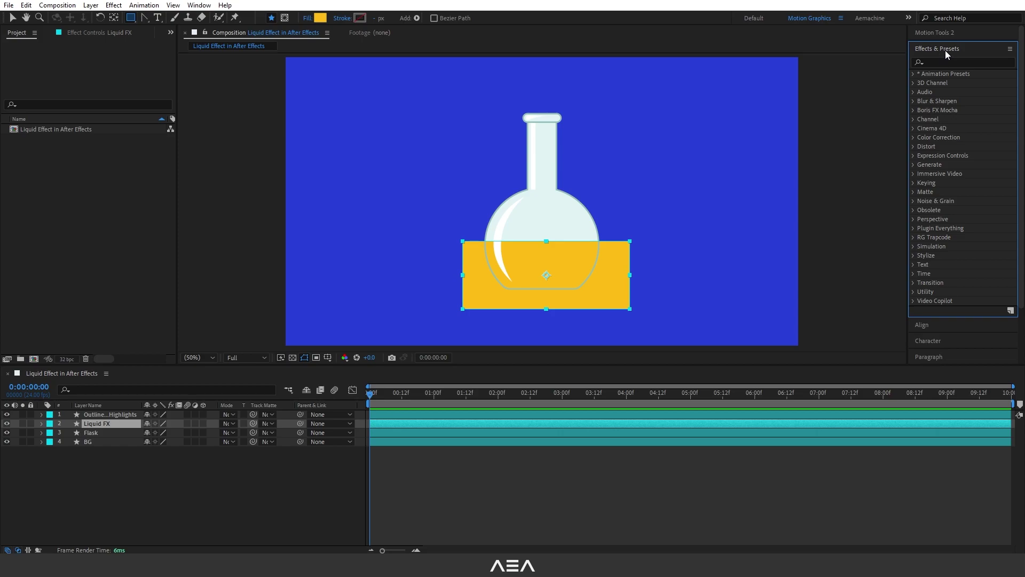
pyautogui.click(942, 61)
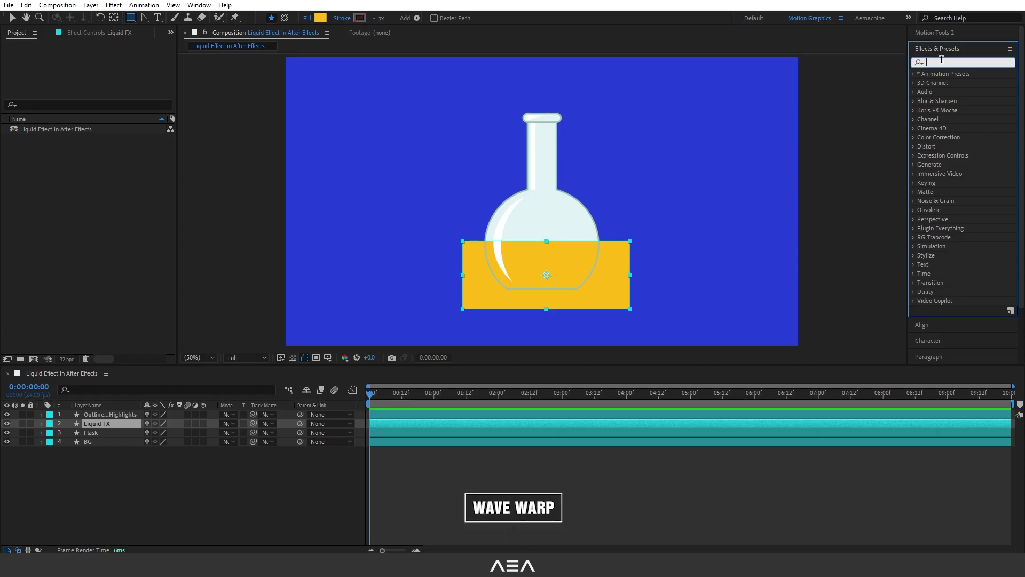
pyautogui.write('wave')
pyautogui.doubleClick(954, 83)
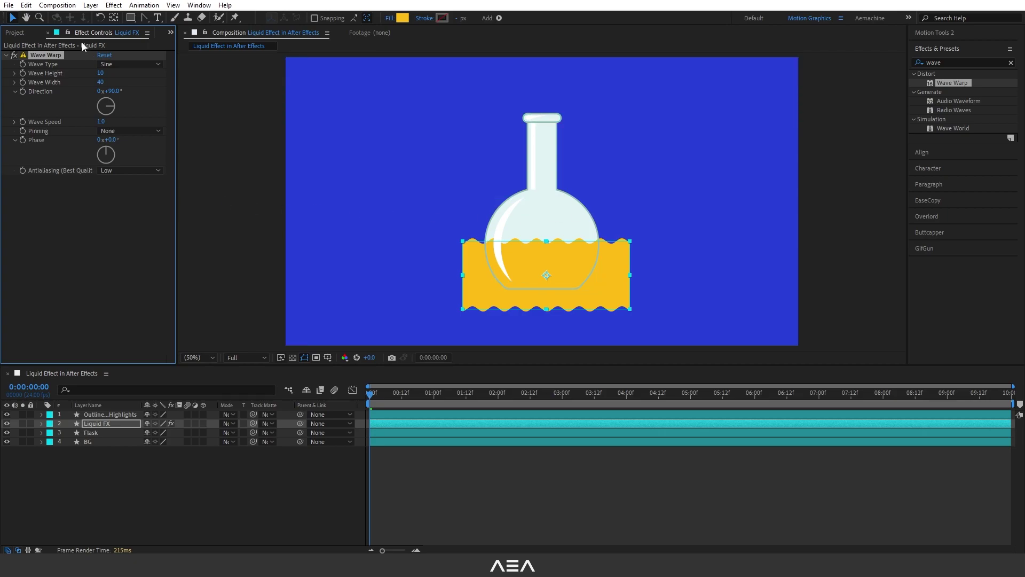
pyautogui.moveTo(101, 84); pyautogui.dragTo(78, 87)
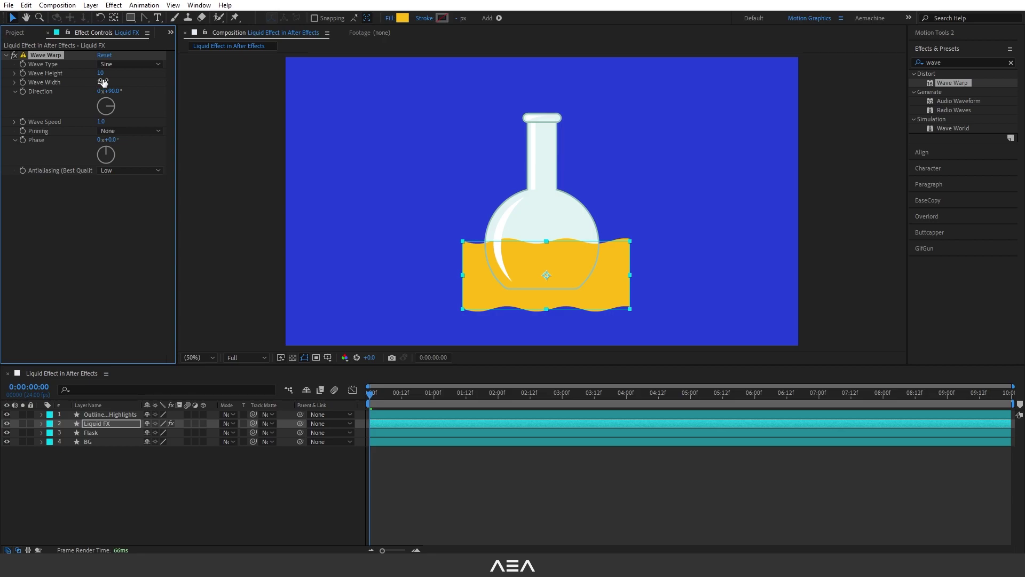
pyautogui.write('210')
pyautogui.click(89, 239)
pyautogui.moveTo(102, 73); pyautogui.dragTo(110, 76)
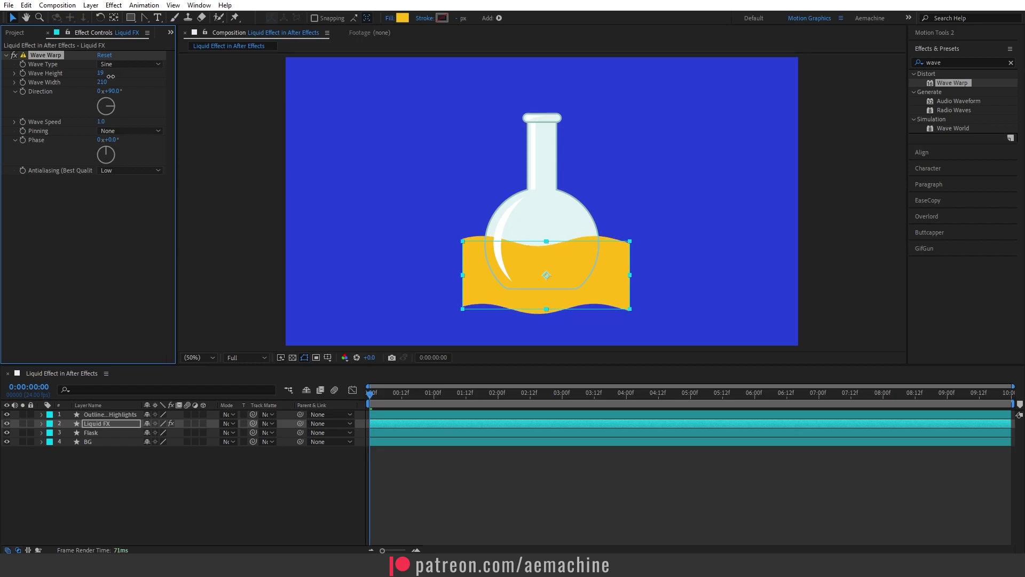
# Step: Preview the waving liquid and end the work area at 4 seconds
pyautogui.click(460, 287)
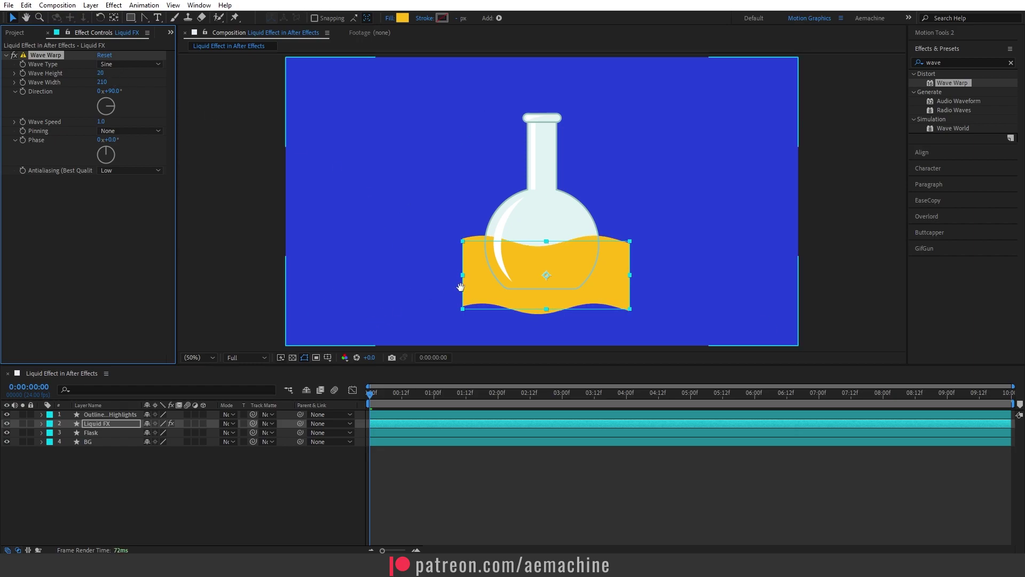
pyautogui.press('space')
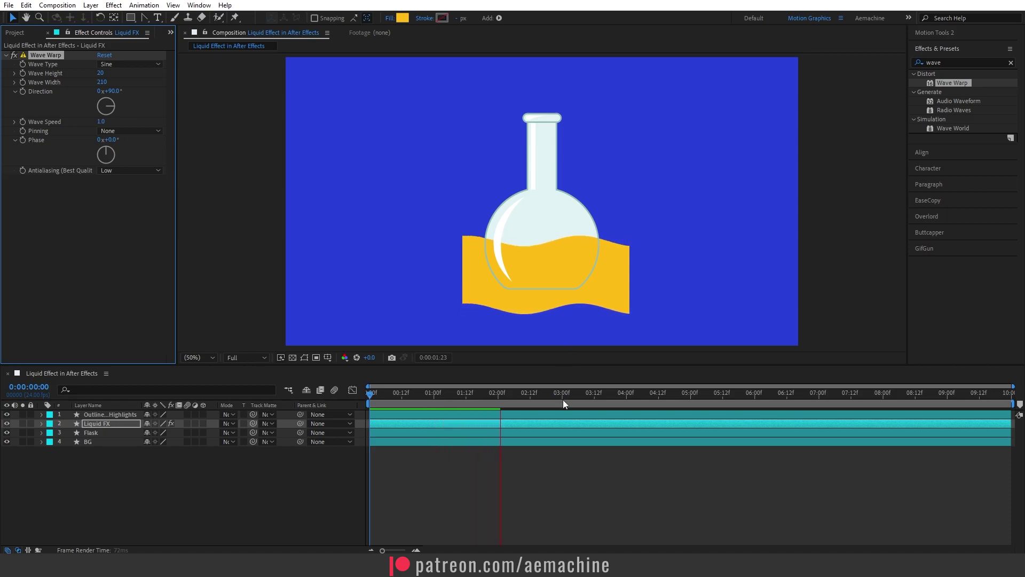
pyautogui.moveTo(549, 396); pyautogui.dragTo(626, 404)
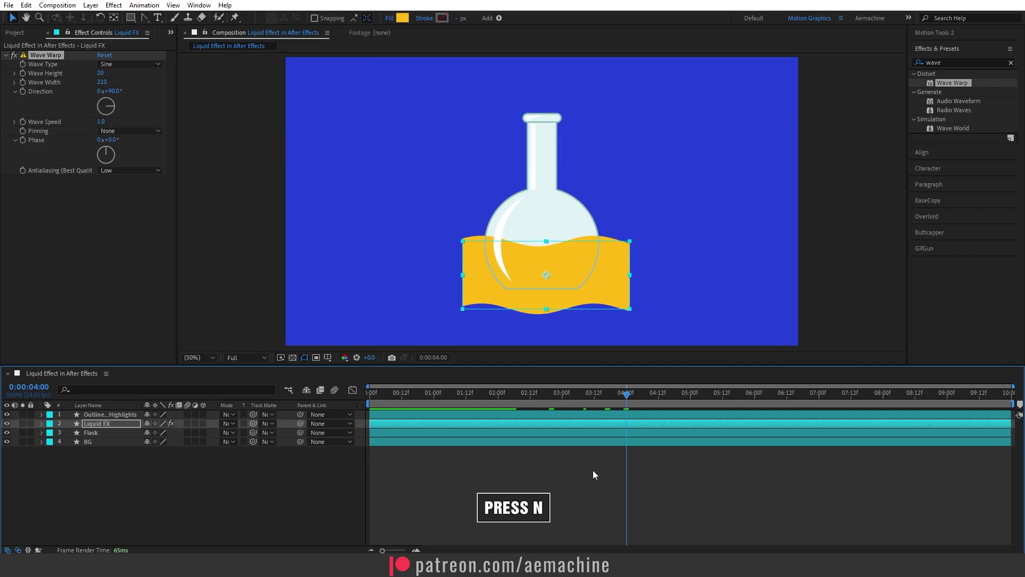
pyautogui.press('n')
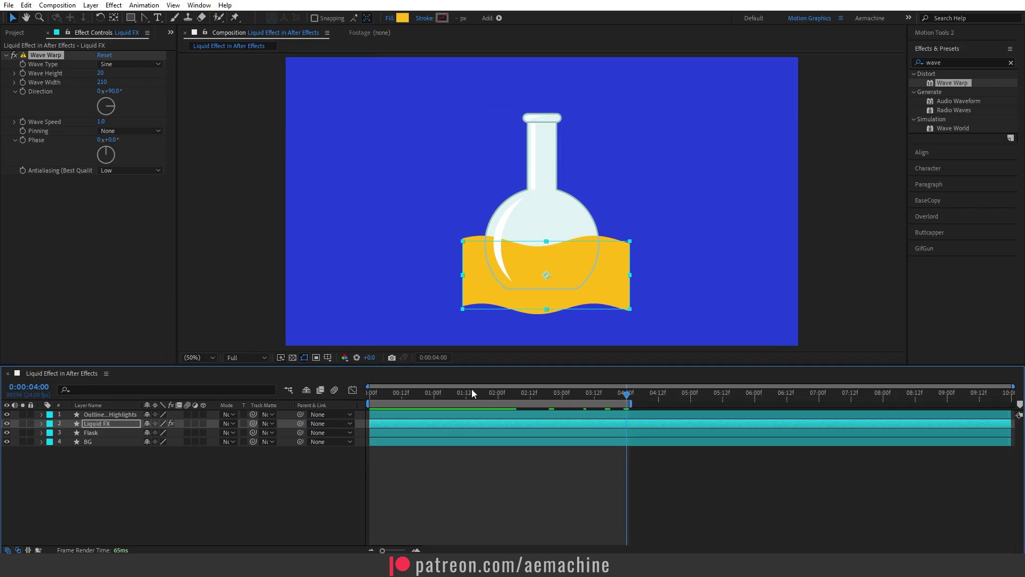
pyautogui.moveTo(434, 394); pyautogui.dragTo(413, 406)
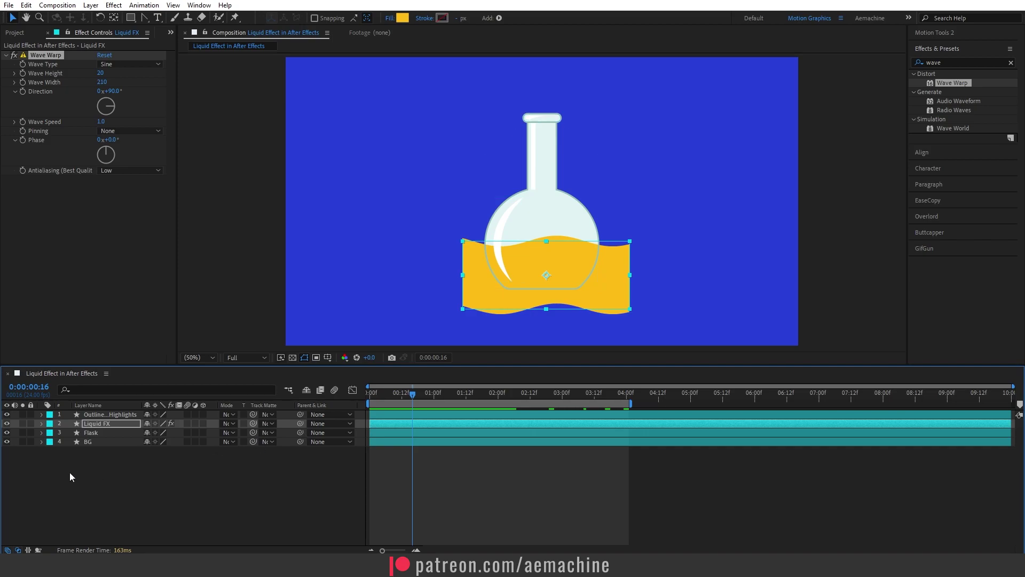
pyautogui.click(106, 423)
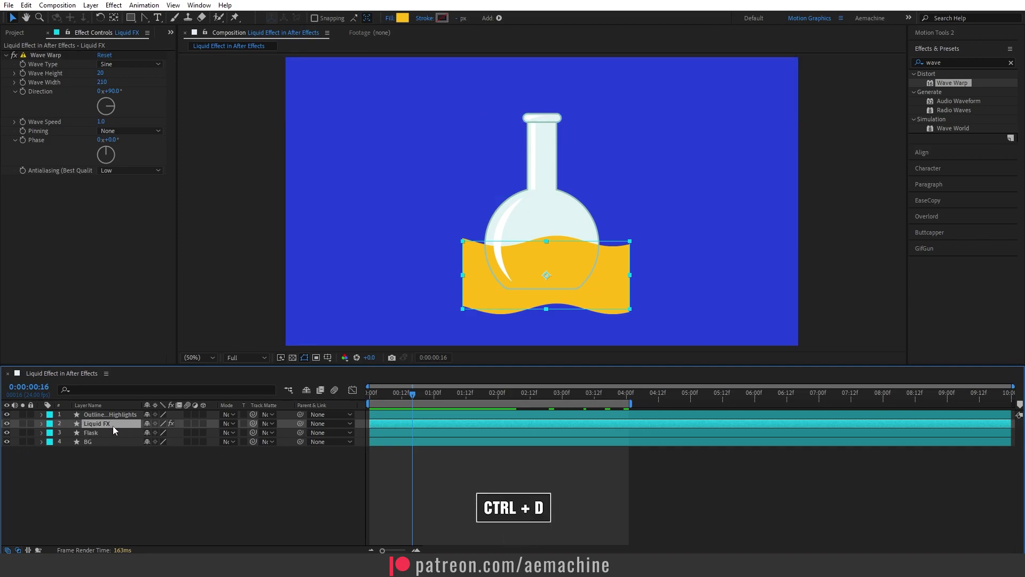
# Step: Duplicate Liquid FX and set the copy's Wave Warp direction to -90°
pyautogui.hotkey('ctrl', 'd')
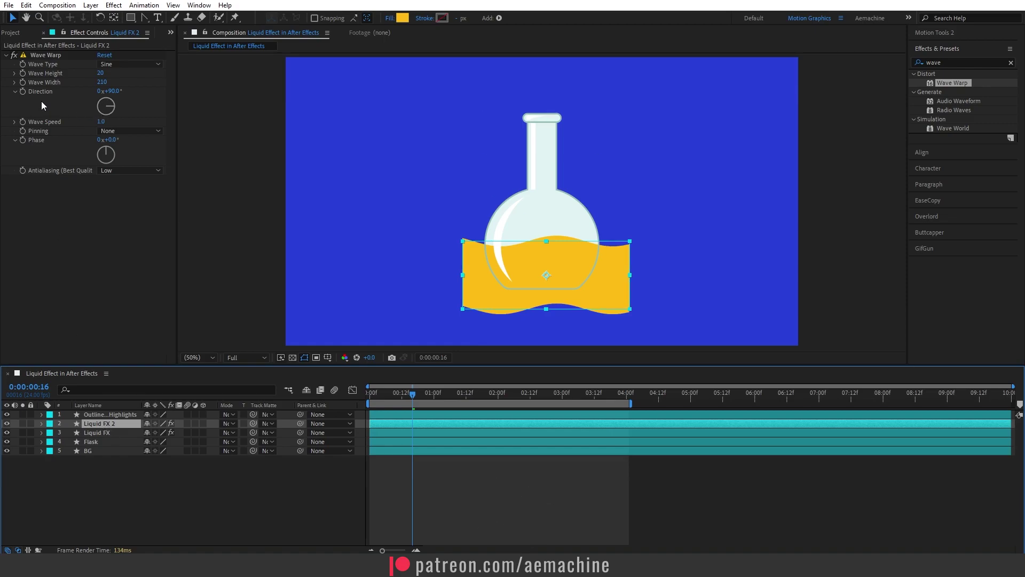
pyautogui.click(110, 91)
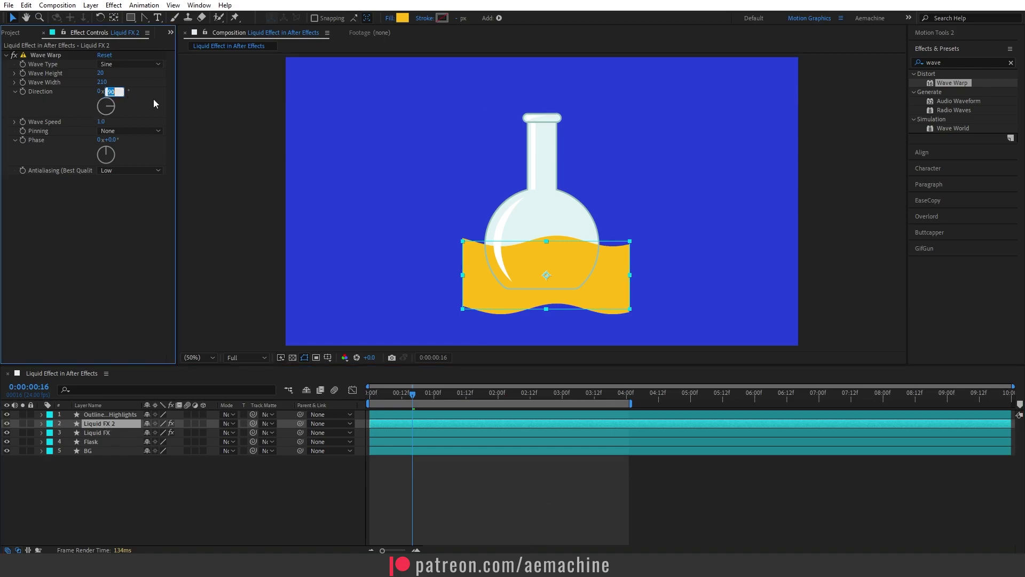
pyautogui.write('-9')
pyautogui.press('Return')
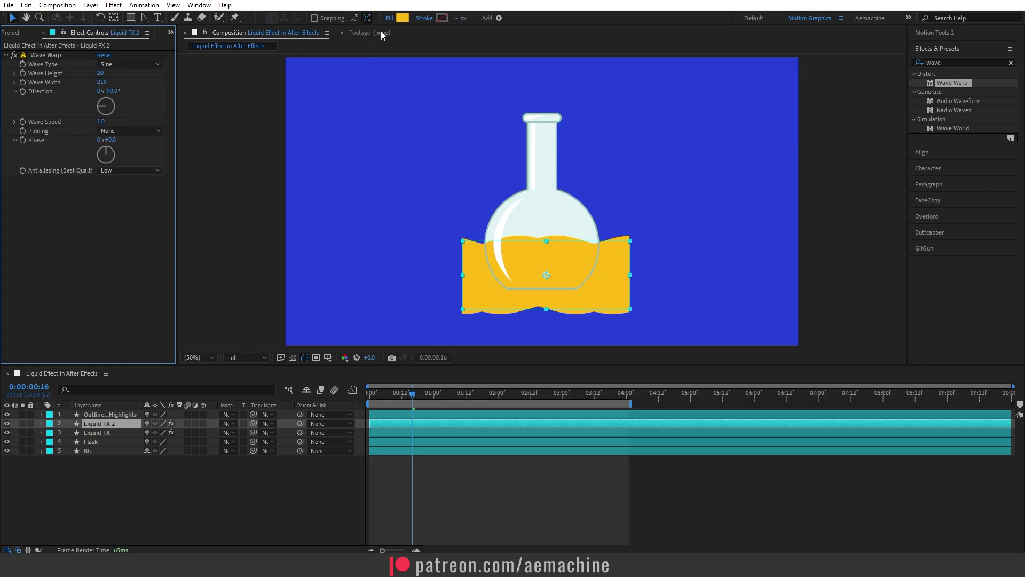
# Step: Change Liquid FX 2's fill to the darker golden DBA214
pyautogui.click(402, 17)
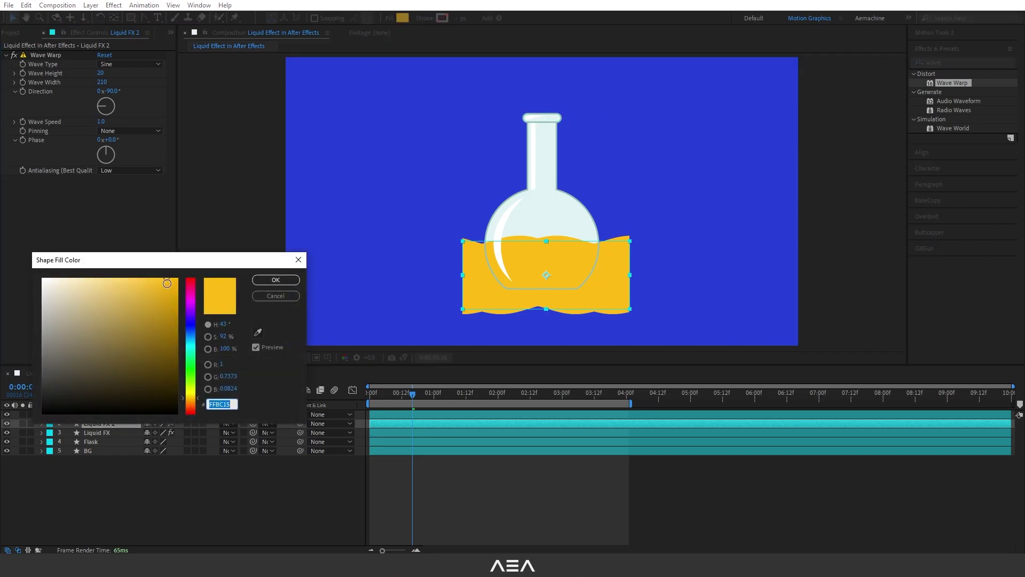
pyautogui.moveTo(167, 283); pyautogui.dragTo(165, 290)
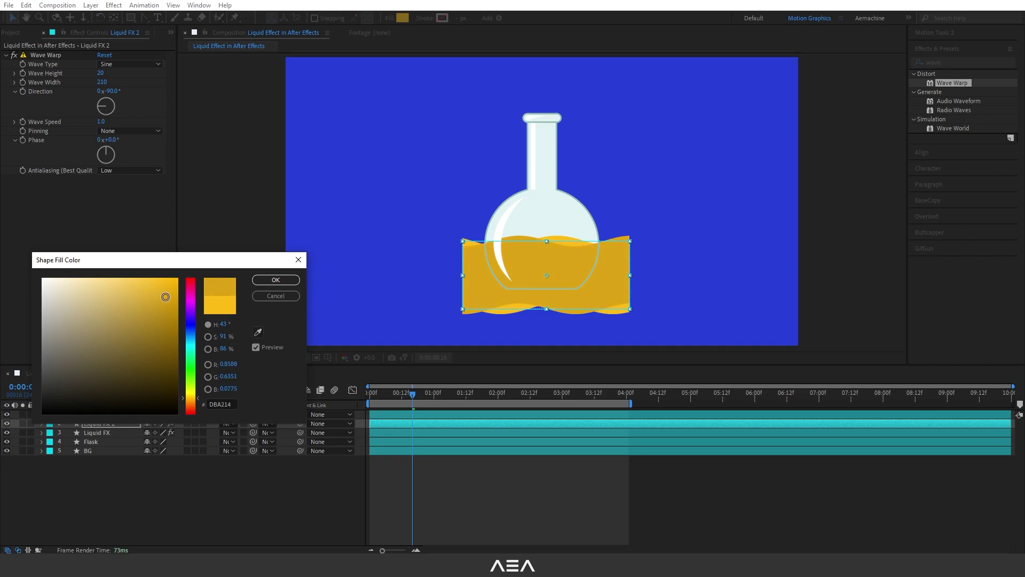
pyautogui.click(276, 280)
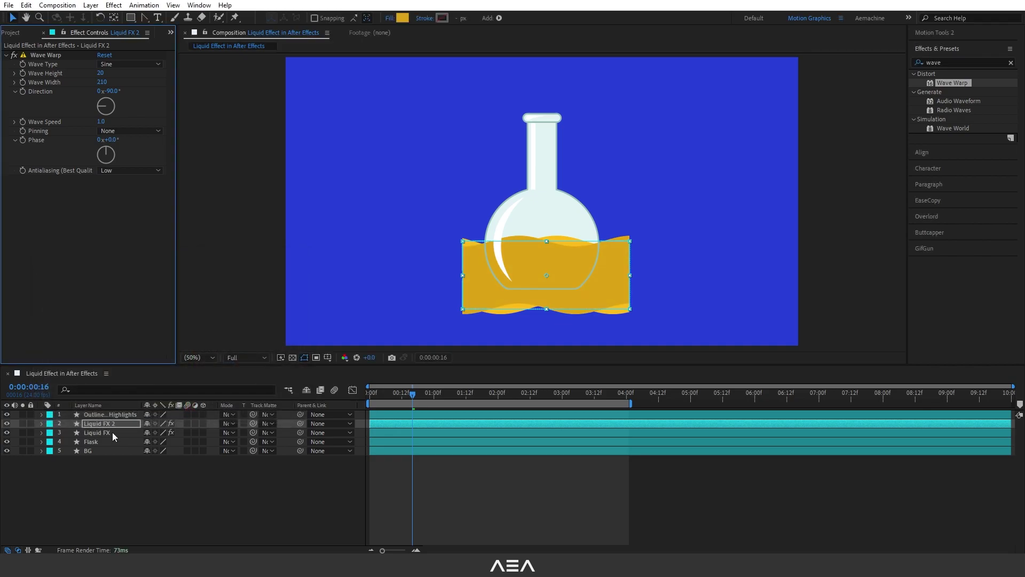
# Step: Move Liquid FX 2 below Liquid FX in the layer stack and preview the waves
pyautogui.moveTo(101, 423); pyautogui.dragTo(116, 437)
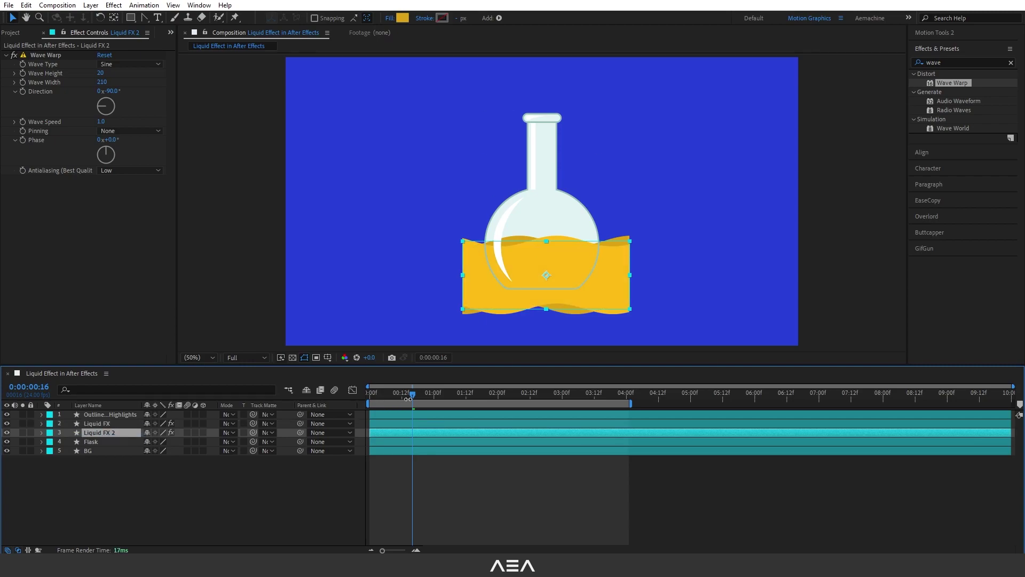
pyautogui.moveTo(414, 394); pyautogui.dragTo(458, 393)
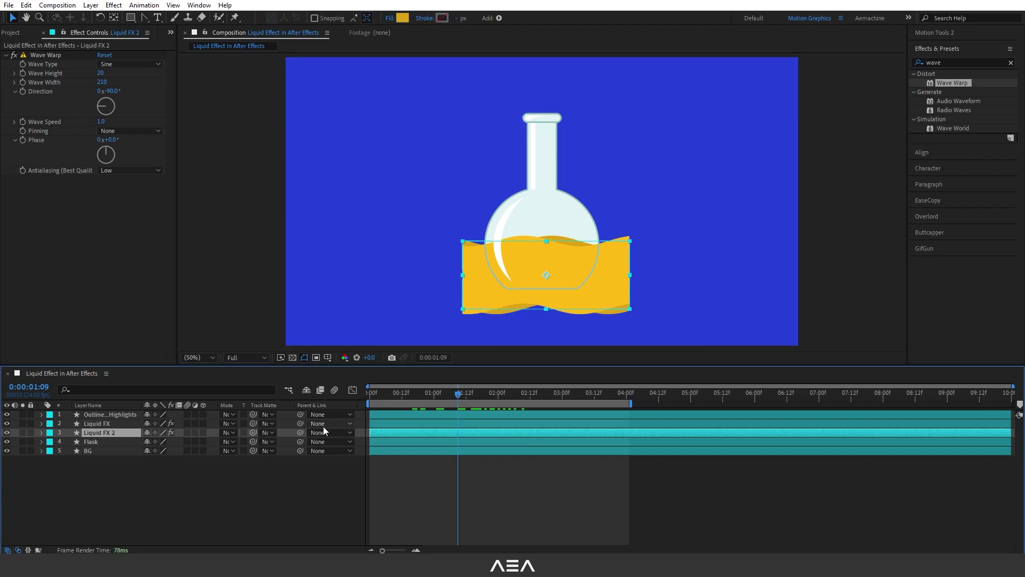
pyautogui.moveTo(506, 422); pyautogui.dragTo(471, 434)
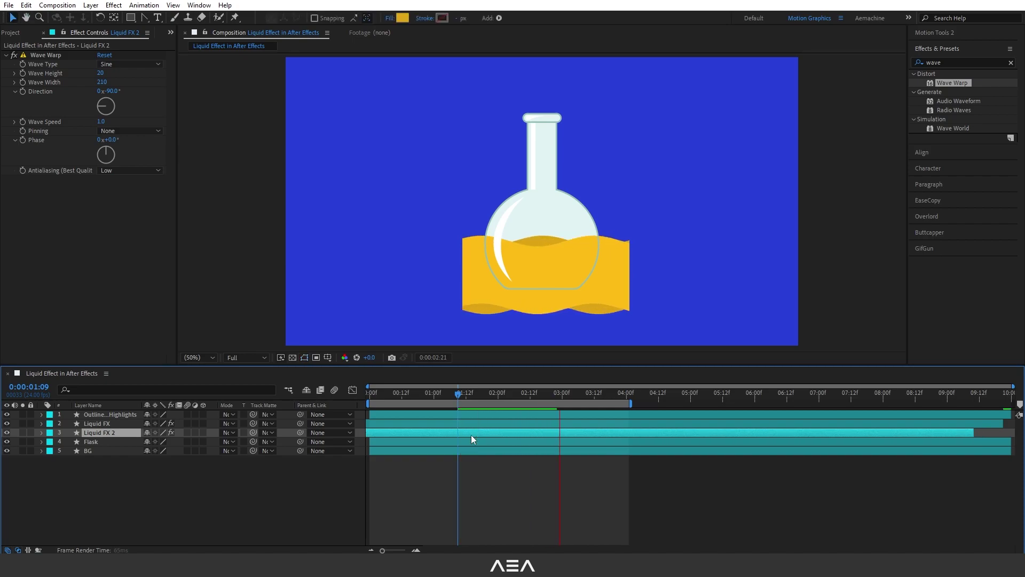
pyautogui.press('space')
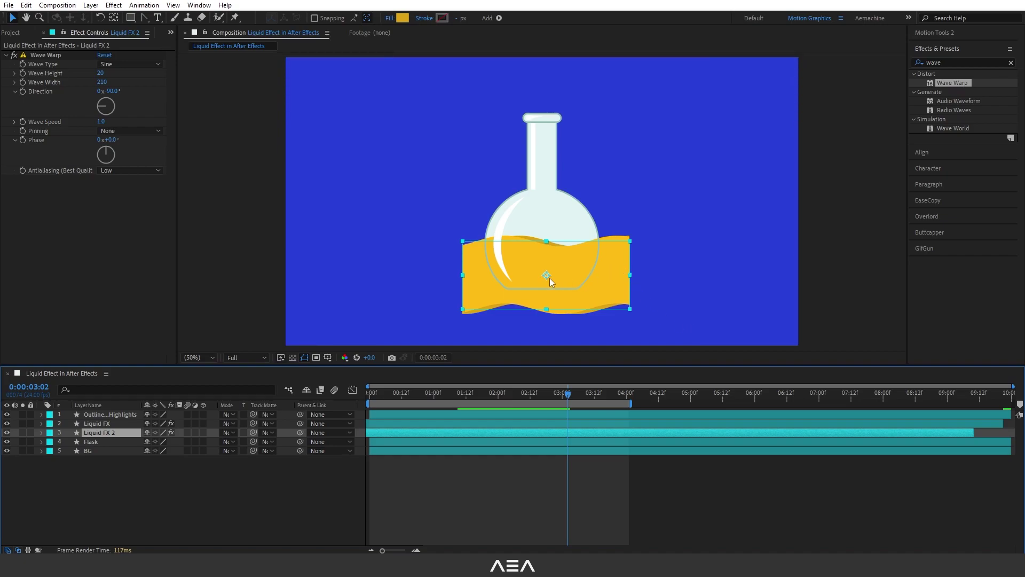
# Step: Nudge the darker wave slightly lower in the viewer and preview the overlapping waves
pyautogui.moveTo(550, 277); pyautogui.dragTo(547, 275)
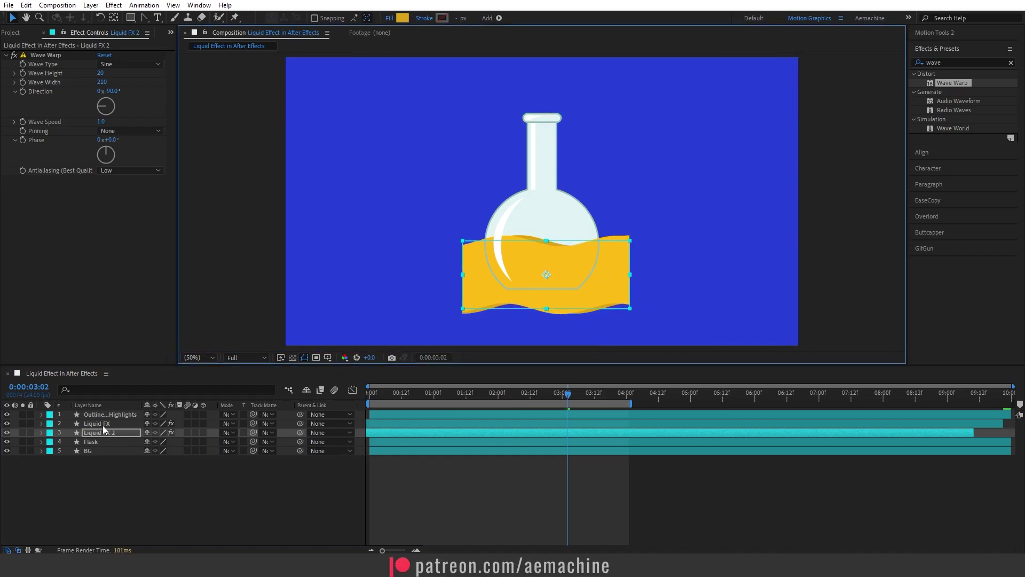
pyautogui.click(99, 423)
pyautogui.click(547, 277)
pyautogui.press('space')
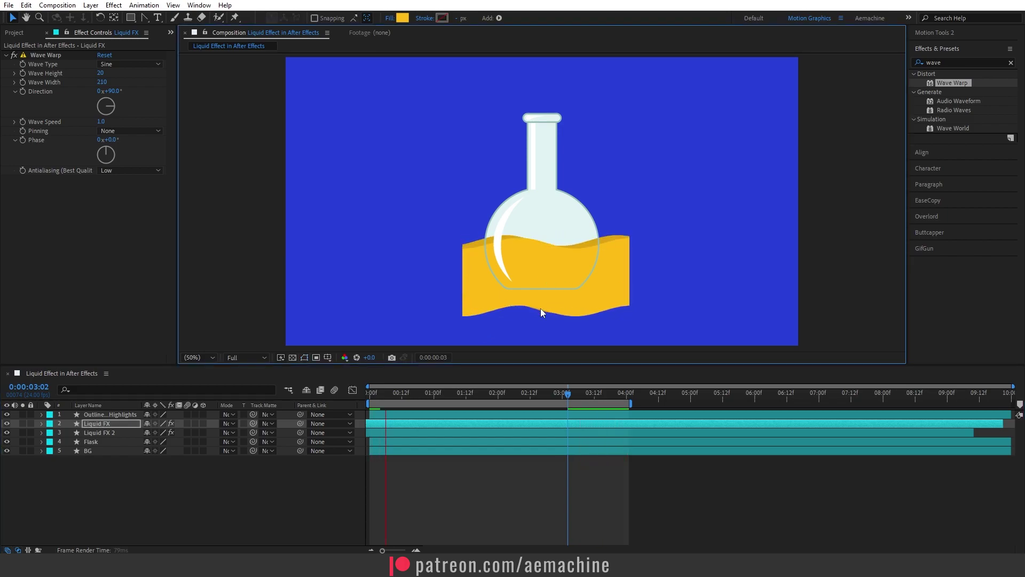
pyautogui.press('space')
# Step: Apply Set Matte to Liquid FX, taking the matte from the Flask layer
pyautogui.click(96, 425)
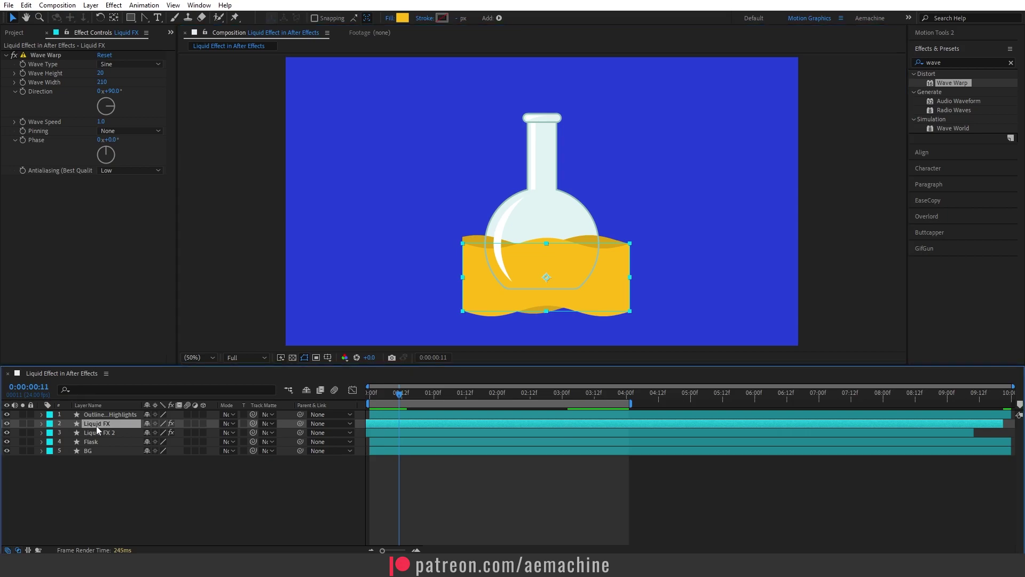
pyautogui.moveTo(952, 61); pyautogui.dragTo(920, 63)
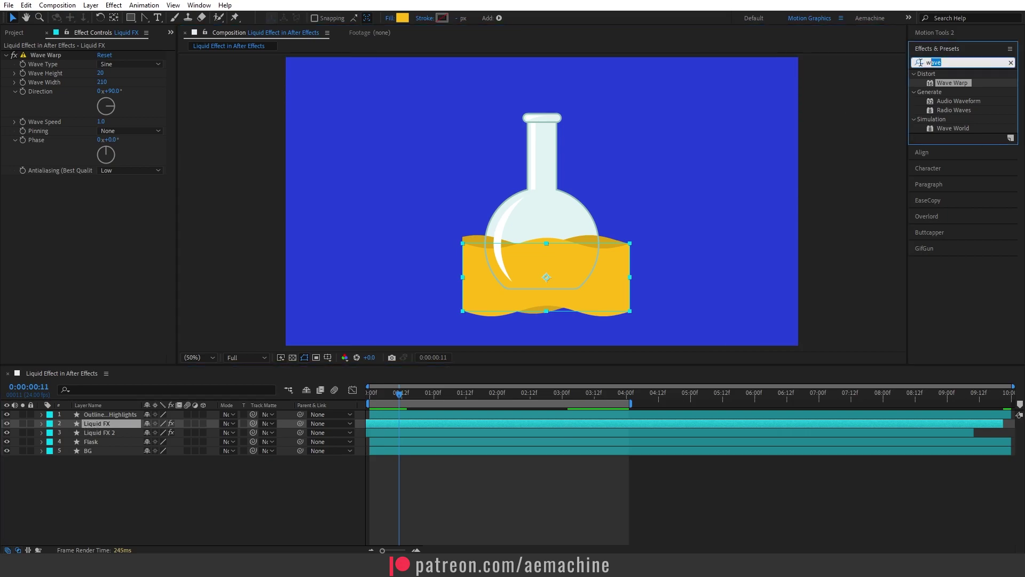
pyautogui.write('set')
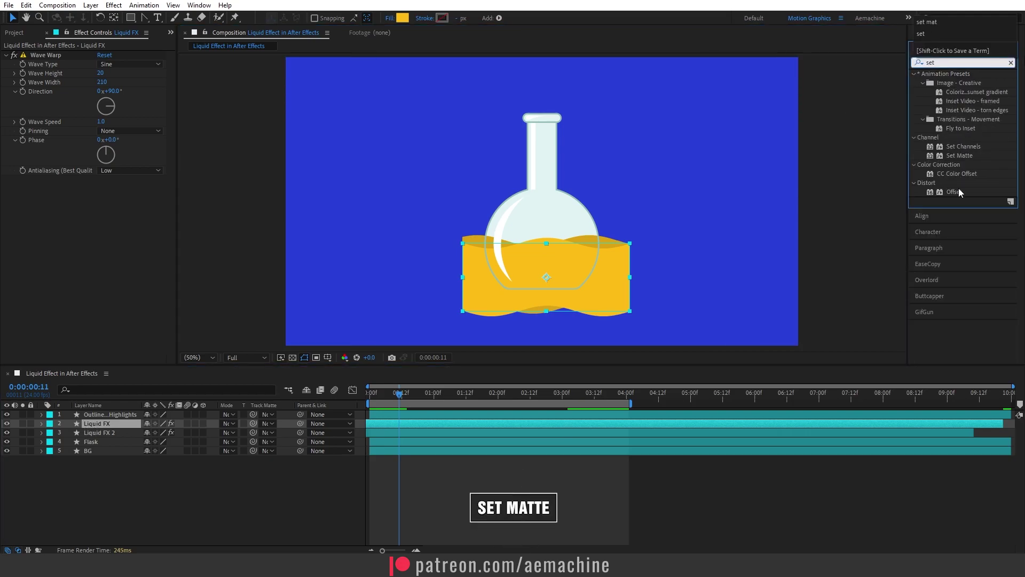
pyautogui.doubleClick(967, 155)
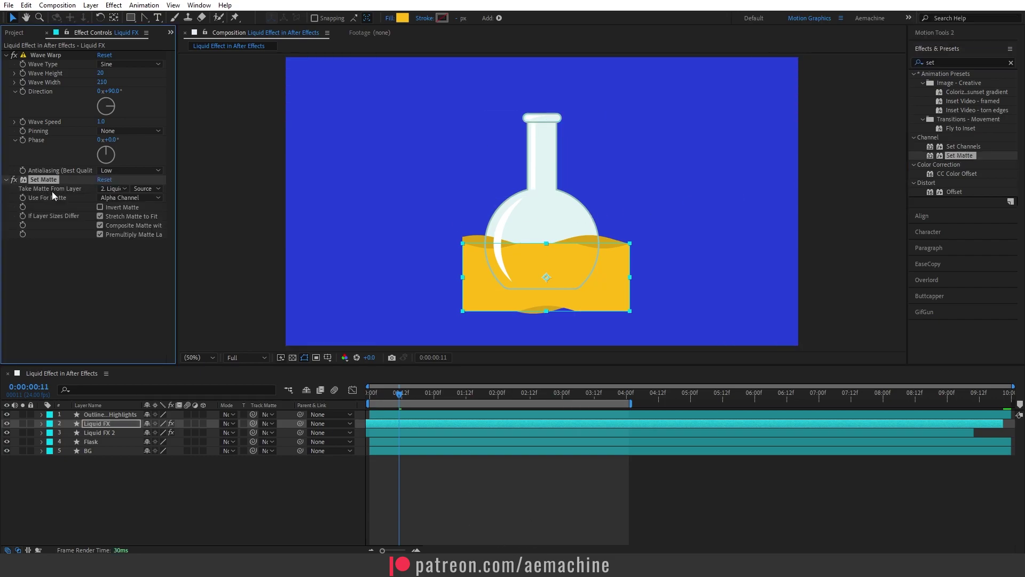
pyautogui.click(113, 189)
pyautogui.click(138, 249)
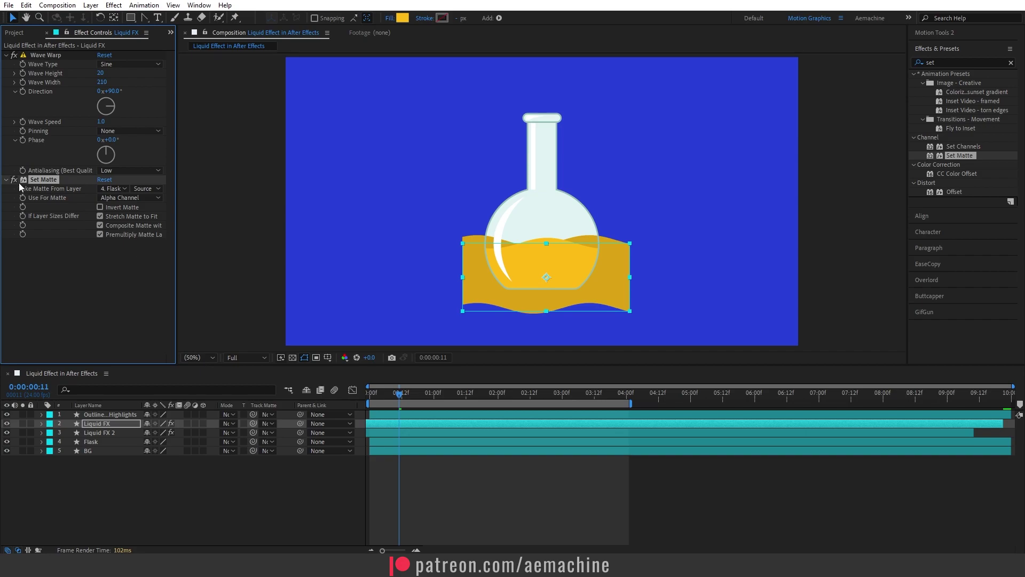
# Step: Copy the Set Matte effect onto Liquid FX 2 and preview the masked liquid
pyautogui.hotkey('ctrl', 'c')
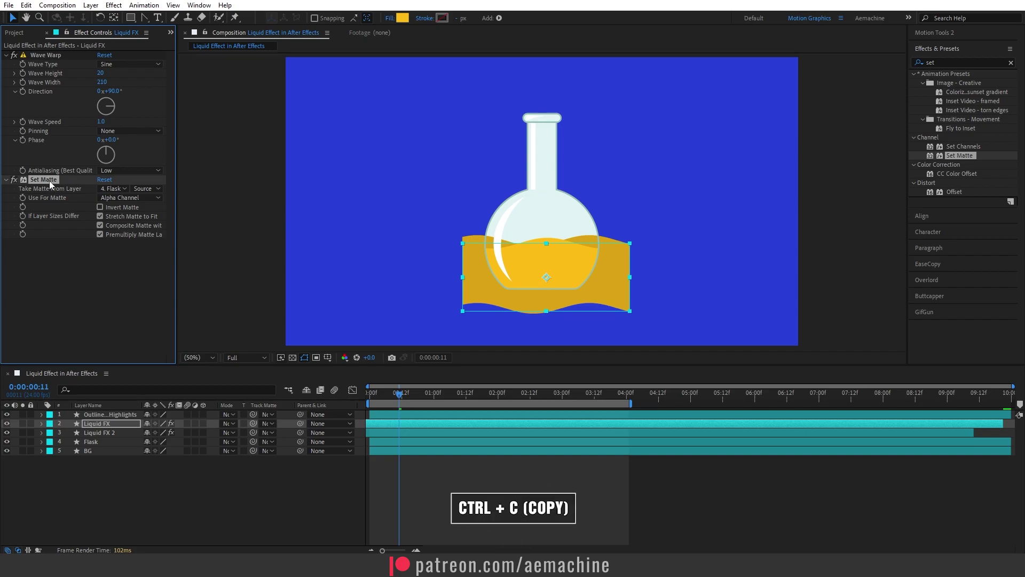
pyautogui.click(96, 432)
pyautogui.hotkey('ctrl', 'v')
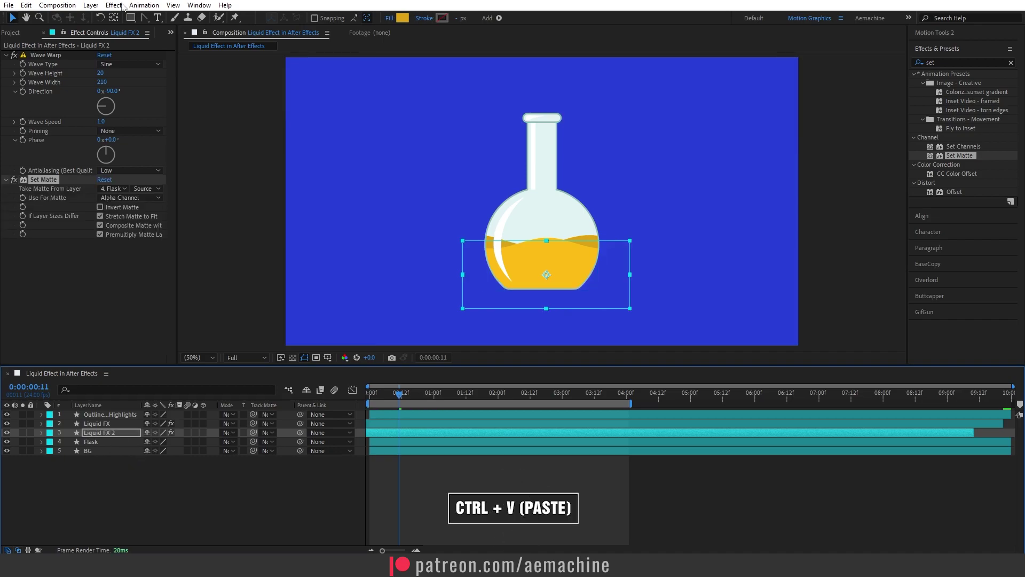
pyautogui.press('space')
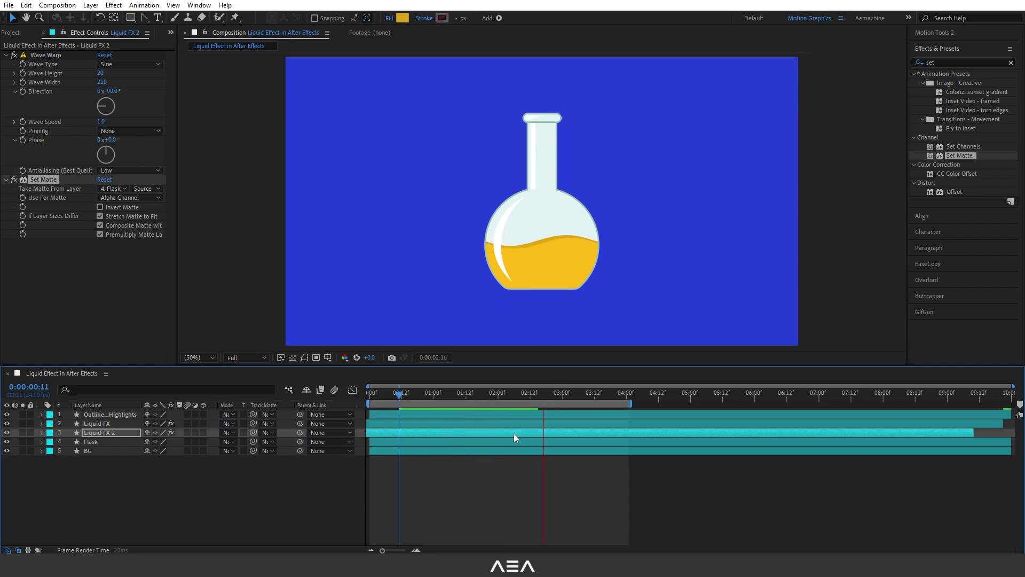
pyautogui.press('space')
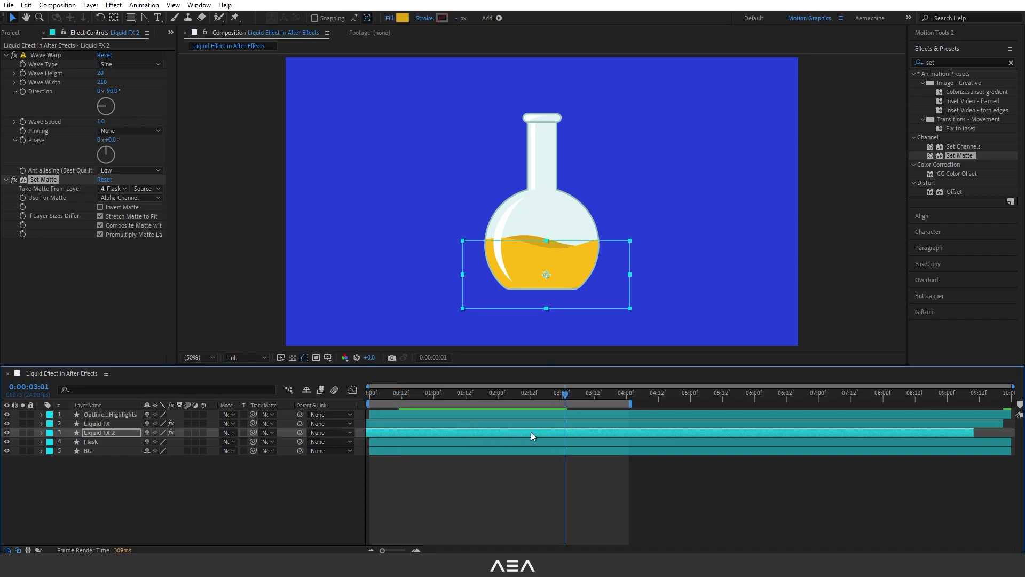
# Step: Shift Liquid FX 2 slightly earlier in time and preview again
pyautogui.moveTo(527, 433)
pyautogui.mouseDown()
pyautogui.moveTo(557, 434)
pyautogui.moveTo(543, 434)
pyautogui.mouseUp()
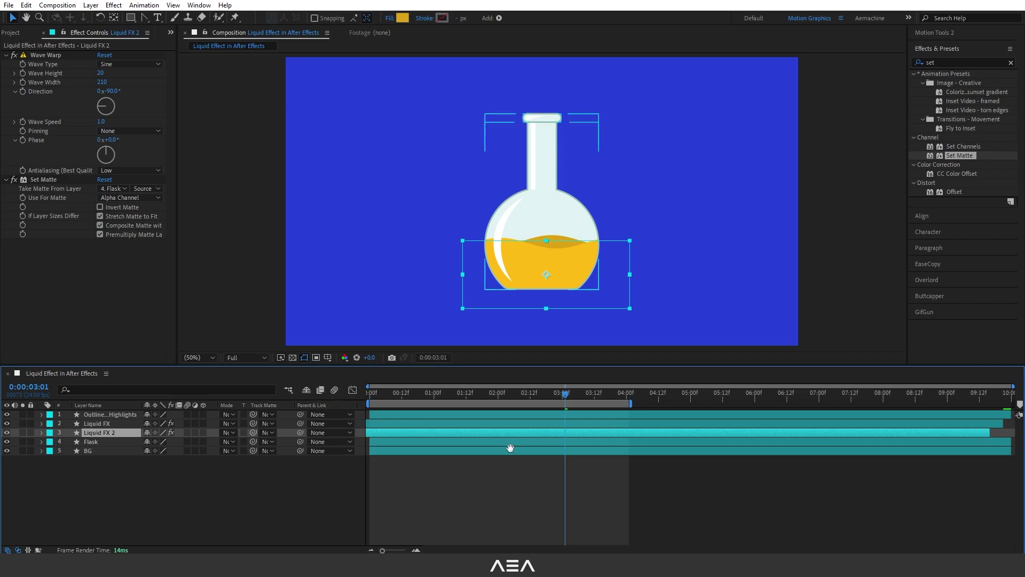
pyautogui.press('space')
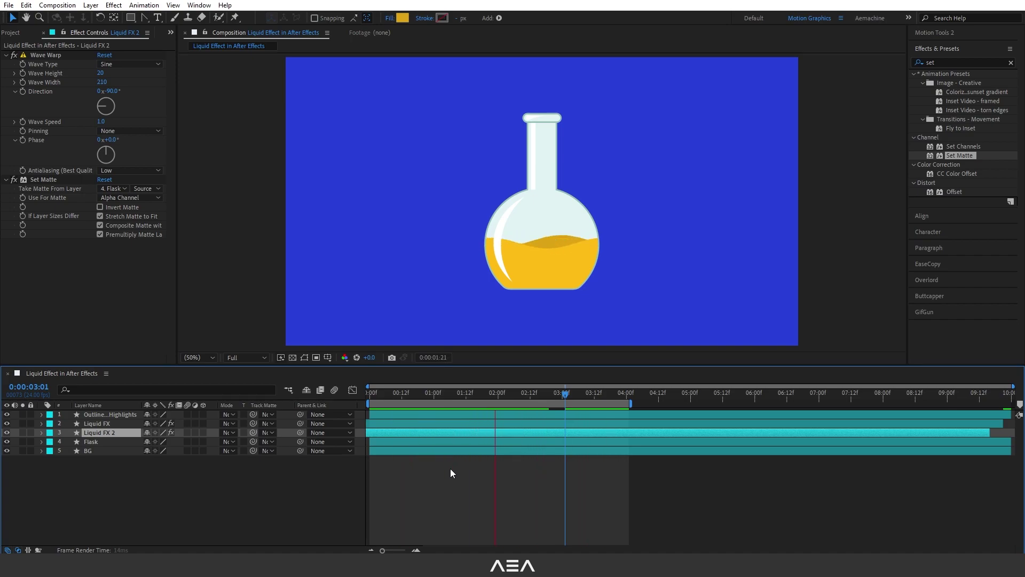
pyautogui.press('space')
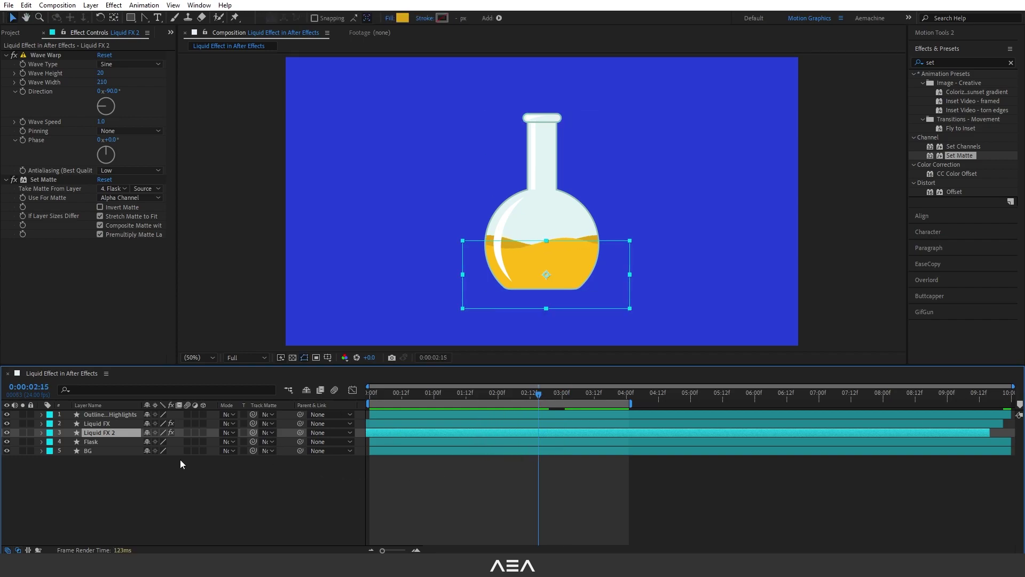
# Step: Create a new 1920×1080 solid layer named 'Particles'
pyautogui.rightClick(108, 510)
pyautogui.moveTo(158, 381)
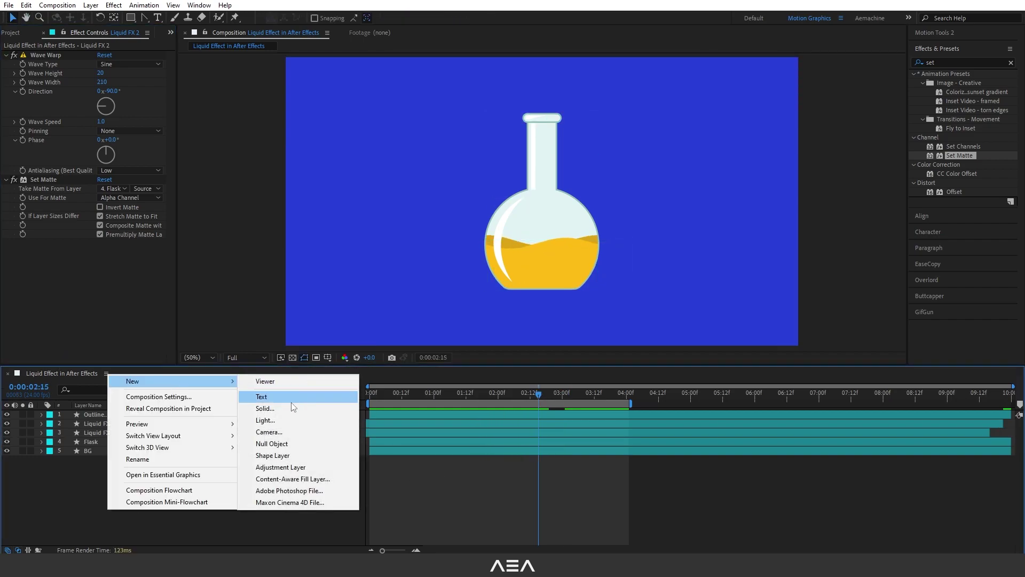
pyautogui.click(280, 408)
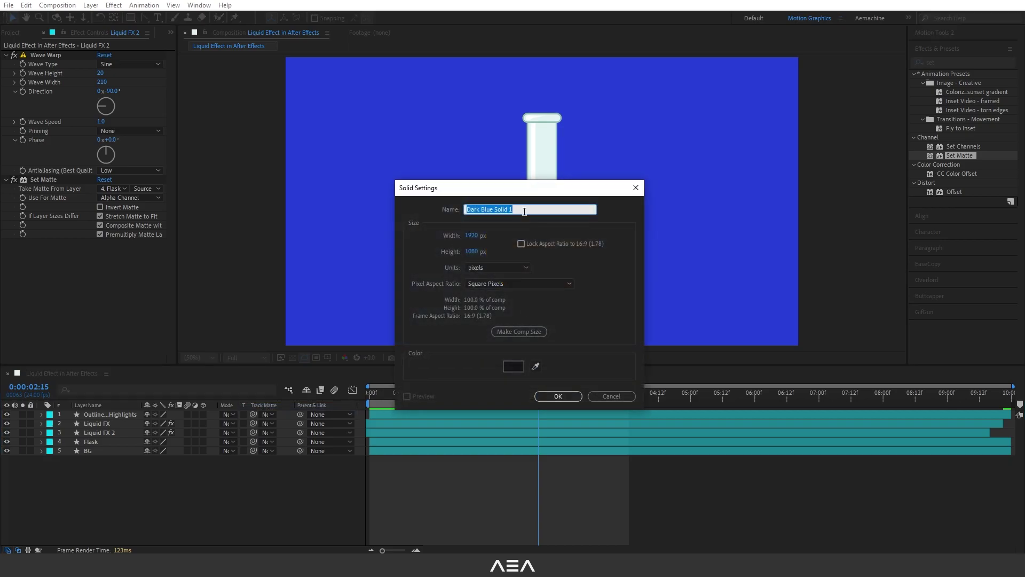
pyautogui.write('Particles')
pyautogui.click(569, 396)
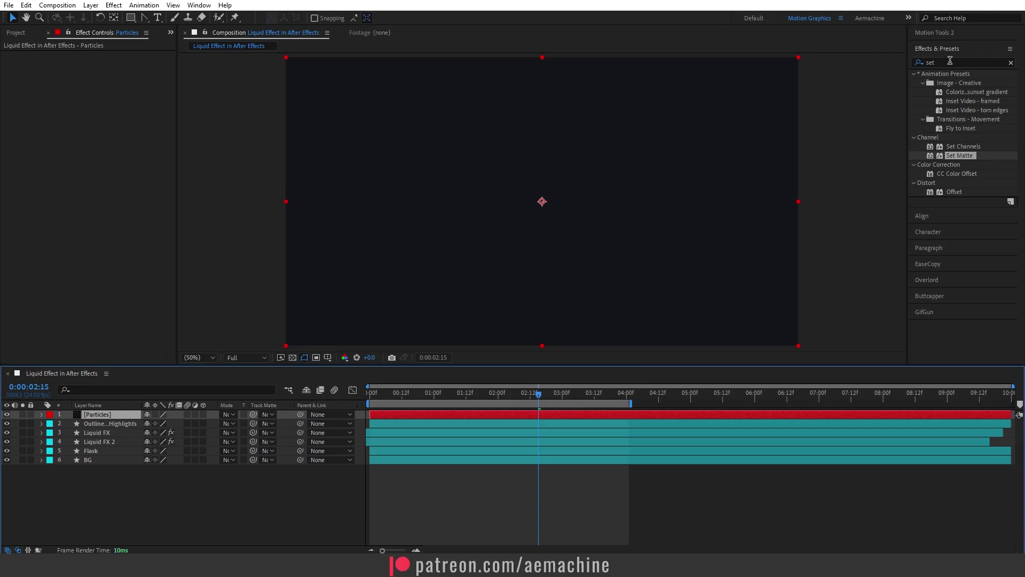
# Step: Apply Foam to Particles with Rendered view and the producer point moved to 960.0, 692.0
pyautogui.click(950, 60)
pyautogui.write('f')
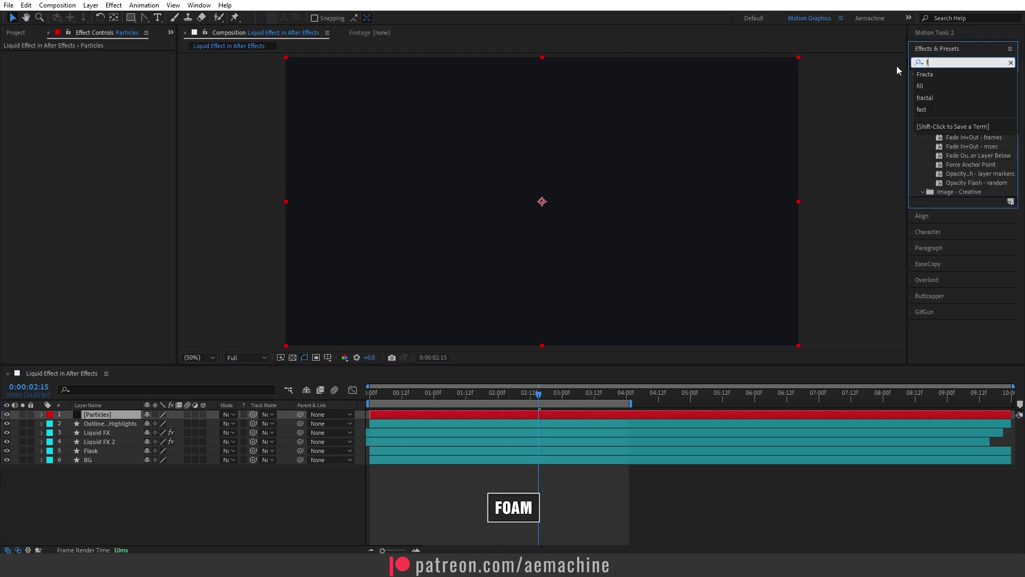
pyautogui.write('oa')
pyautogui.moveTo(944, 83); pyautogui.dragTo(591, 215)
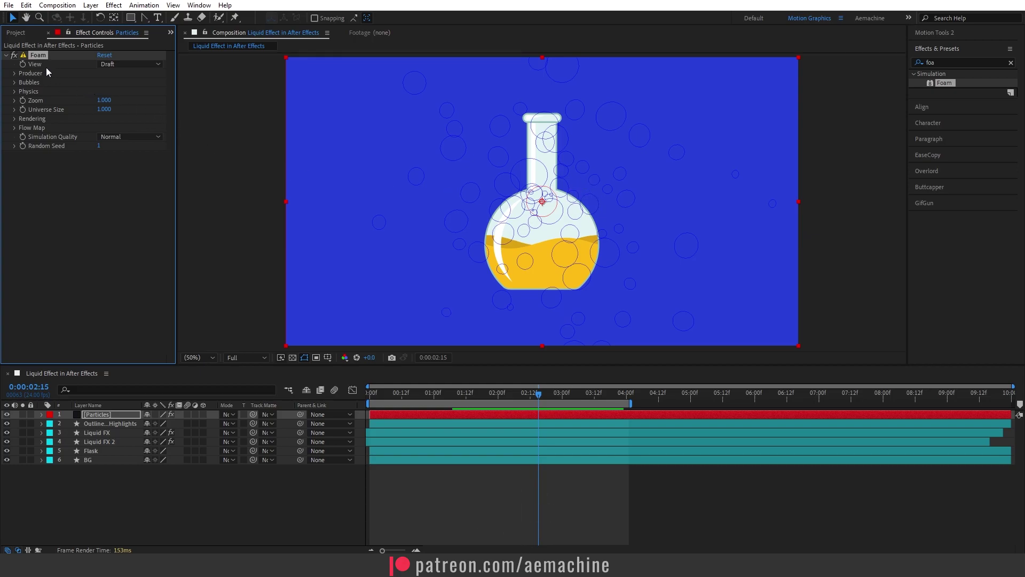
pyautogui.click(121, 65)
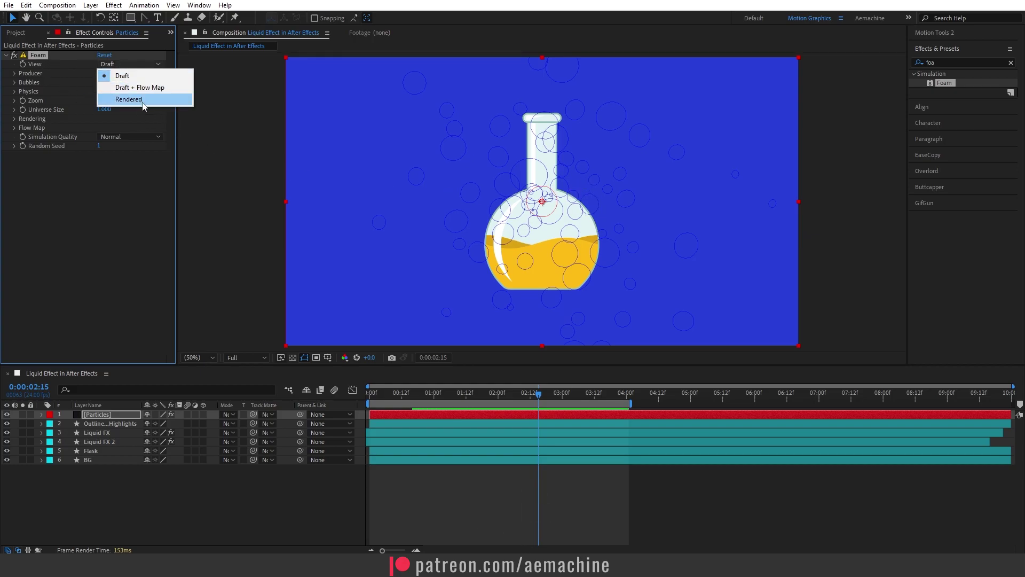
pyautogui.click(129, 99)
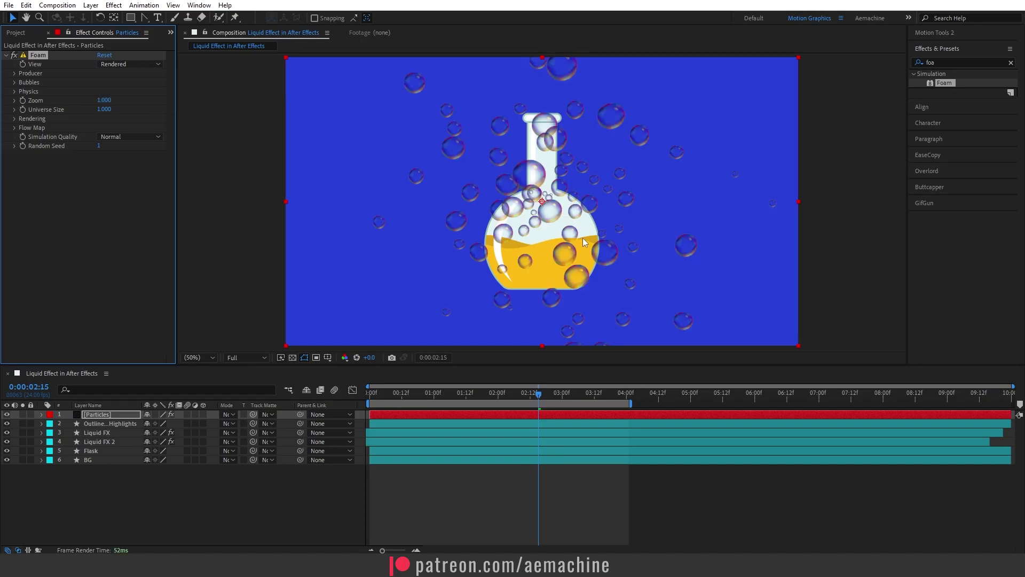
pyautogui.click(14, 74)
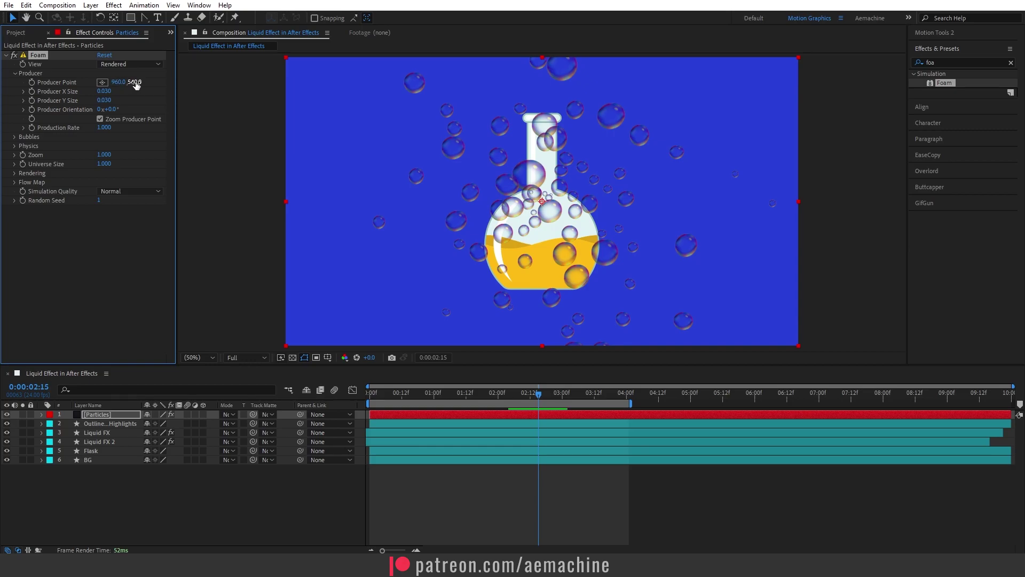
pyautogui.moveTo(136, 85); pyautogui.dragTo(190, 81)
pyautogui.click(125, 65)
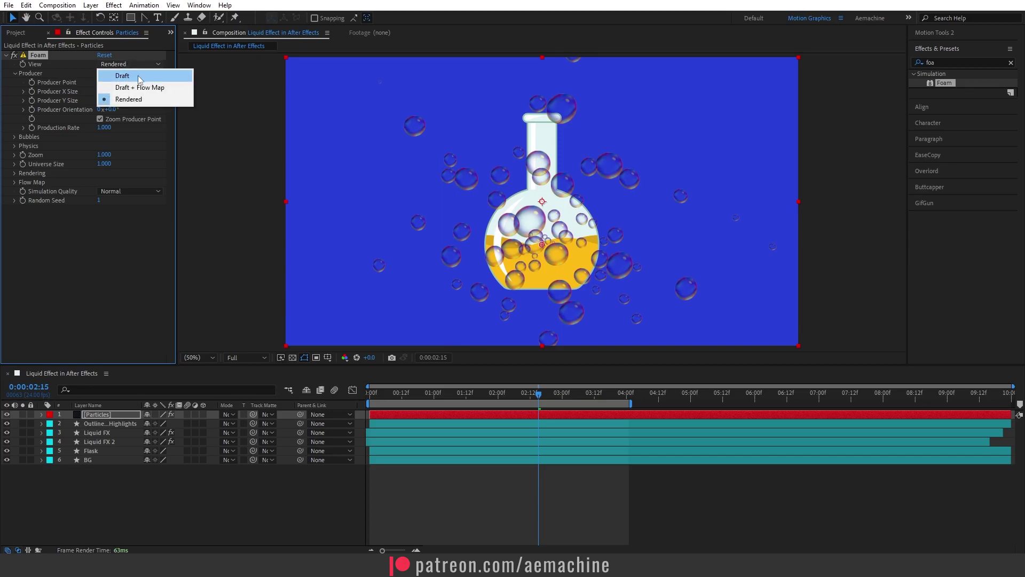
# Step: Set the Foam bubble Size to 0.160 with Rendered view, then return to the 1-second mark
pyautogui.click(140, 76)
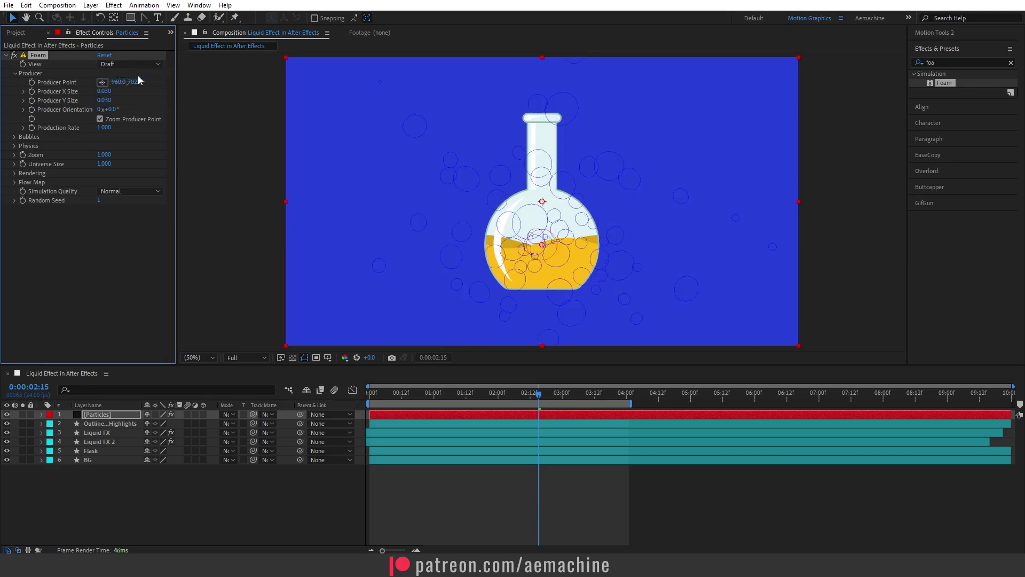
pyautogui.click(14, 136)
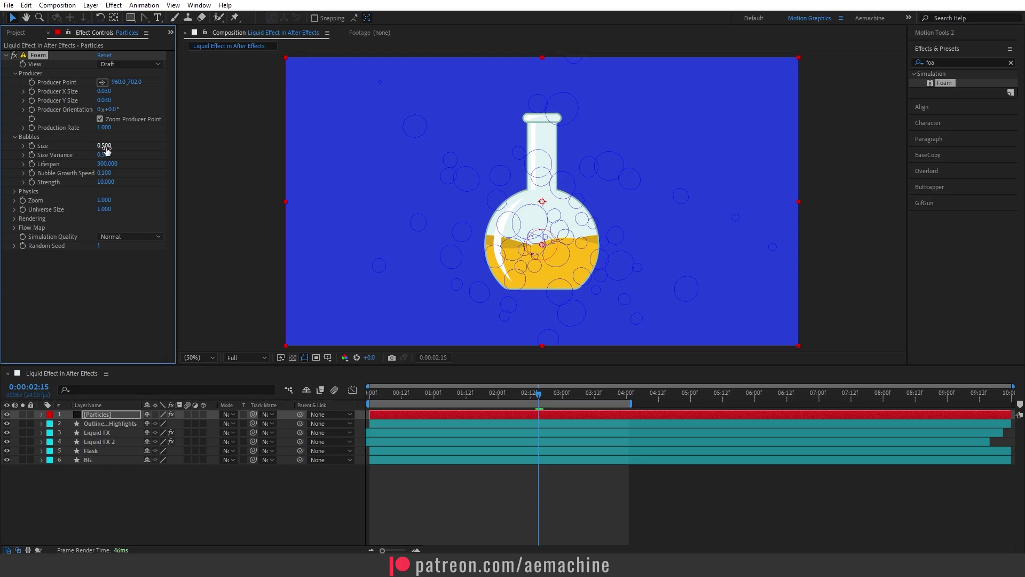
pyautogui.moveTo(101, 148); pyautogui.dragTo(89, 149)
pyautogui.click(120, 64)
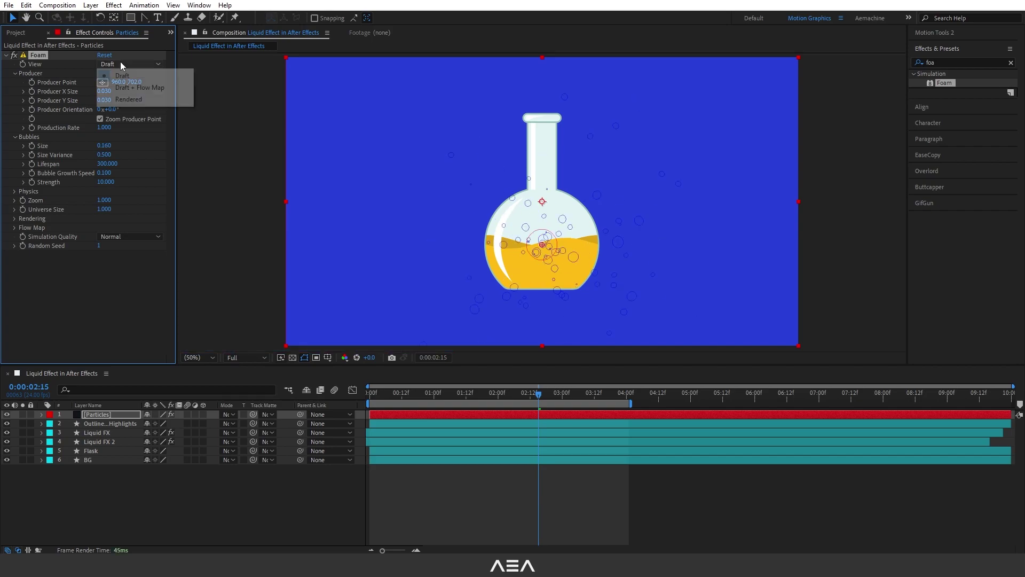
pyautogui.click(140, 99)
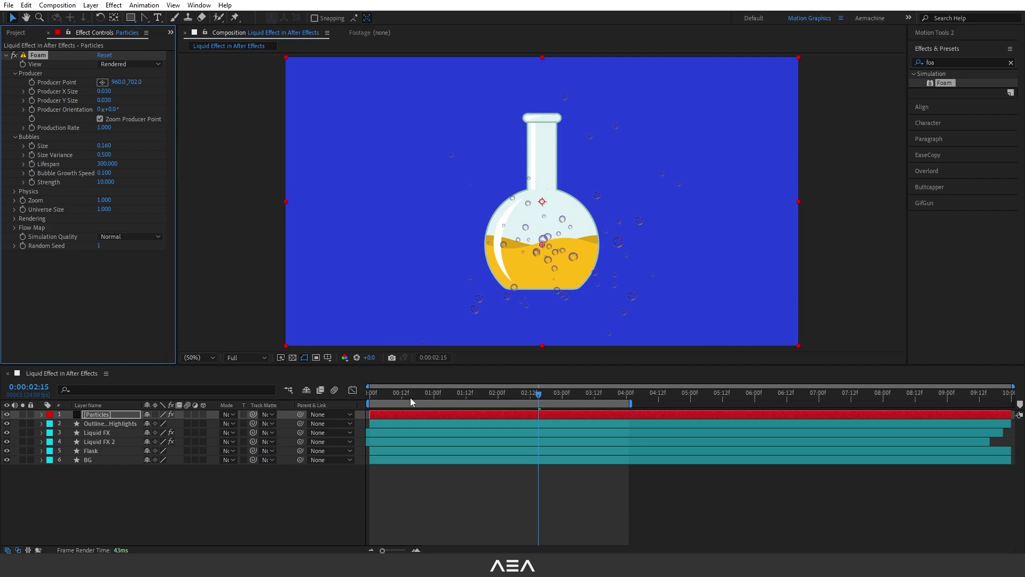
pyautogui.moveTo(411, 398); pyautogui.dragTo(433, 399)
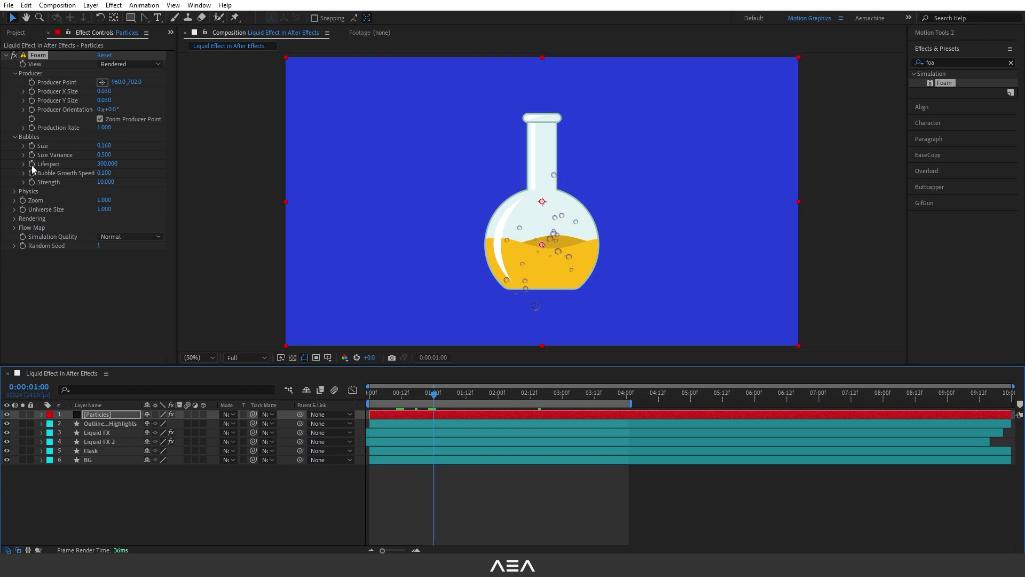
# Step: Set the bubble Lifespan to 700 and preview the bubbles
pyautogui.click(107, 164)
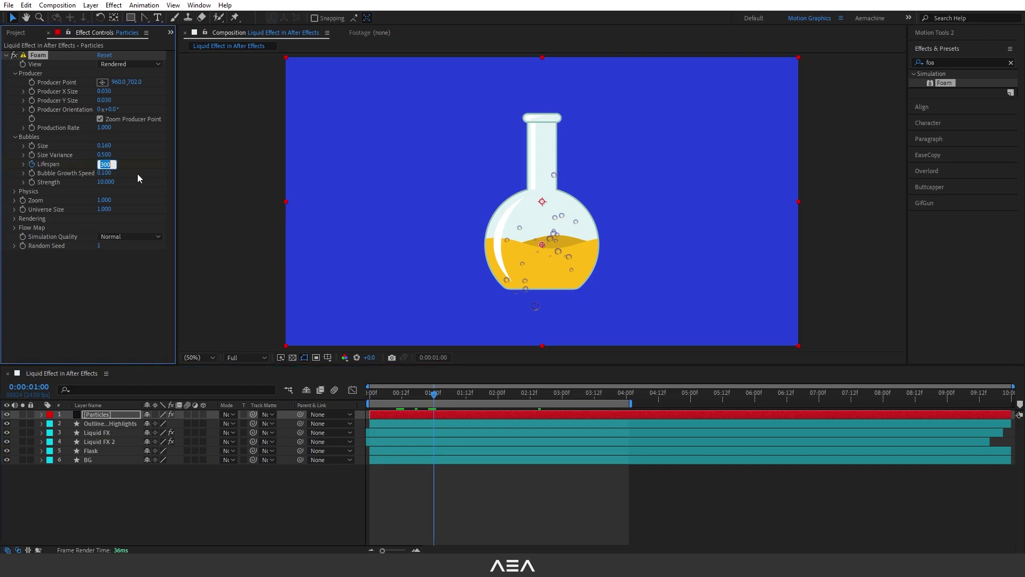
pyautogui.write('700')
pyautogui.press('Return')
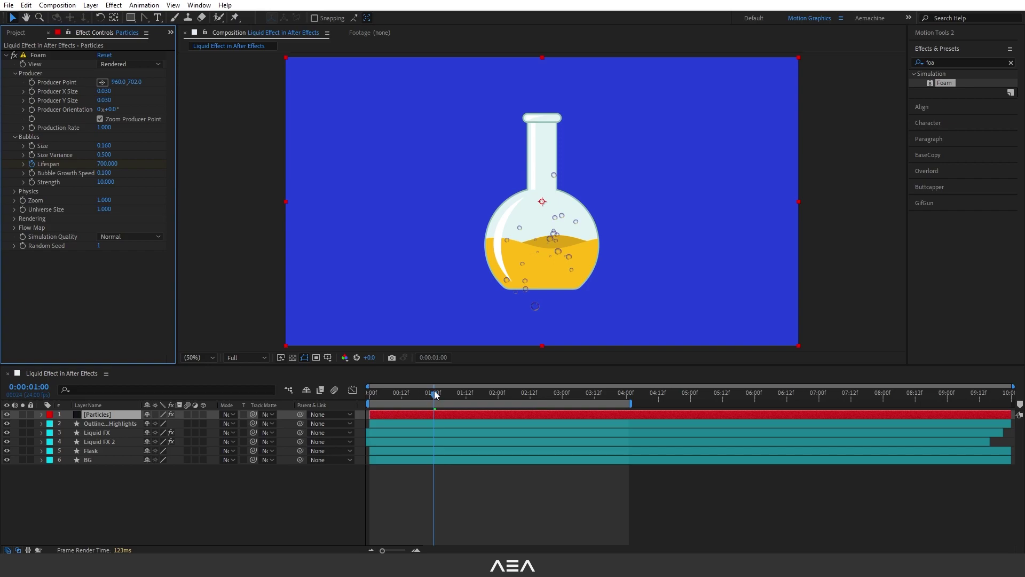
pyautogui.moveTo(436, 396); pyautogui.dragTo(444, 398)
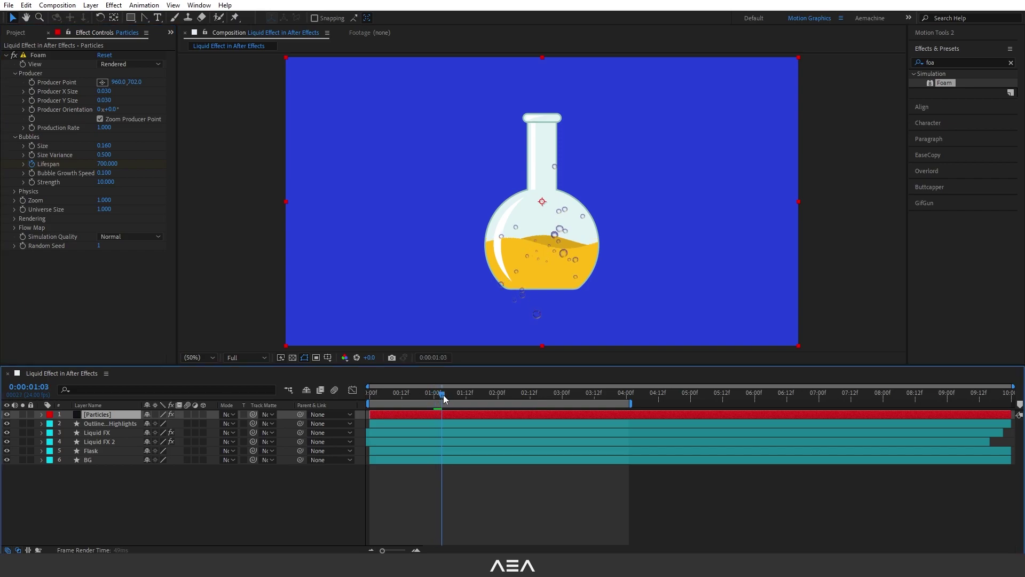
pyautogui.click(401, 394)
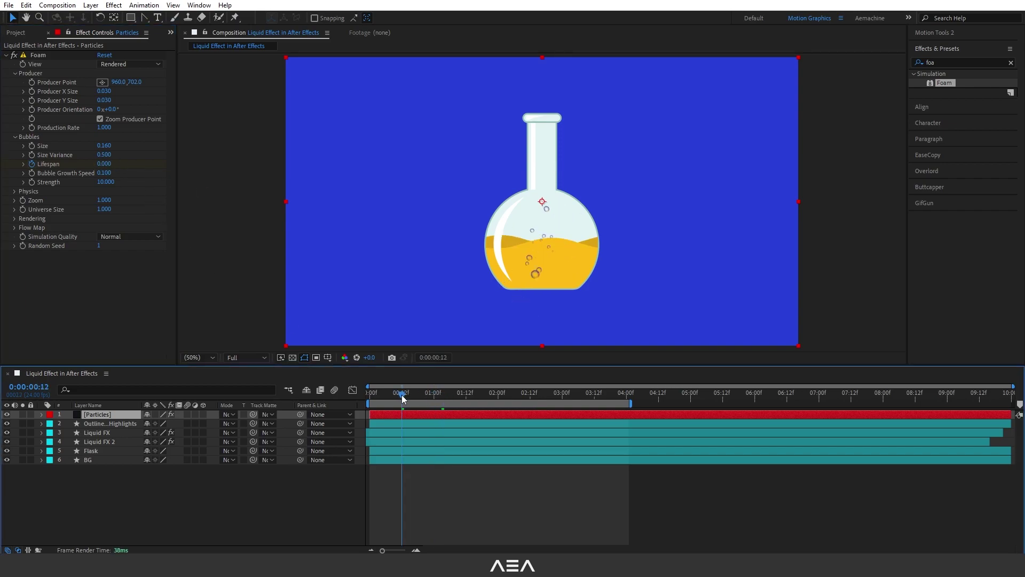
pyautogui.press('space')
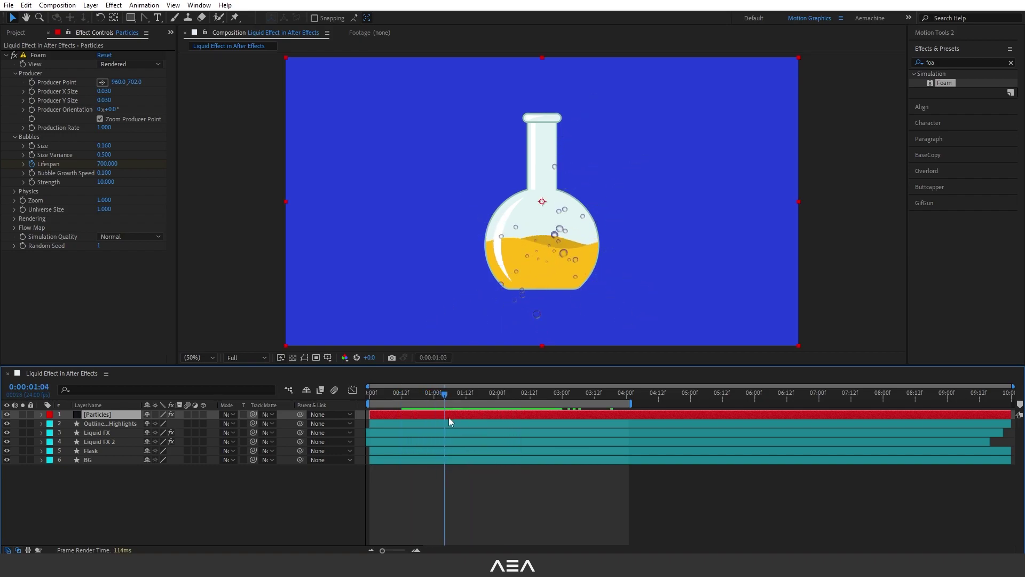
pyautogui.press('space')
# Step: Move the producer point to 960.0, 862.0, with Turbulence 0.810 and Initial Speed 1.300
pyautogui.moveTo(140, 83); pyautogui.dragTo(160, 83)
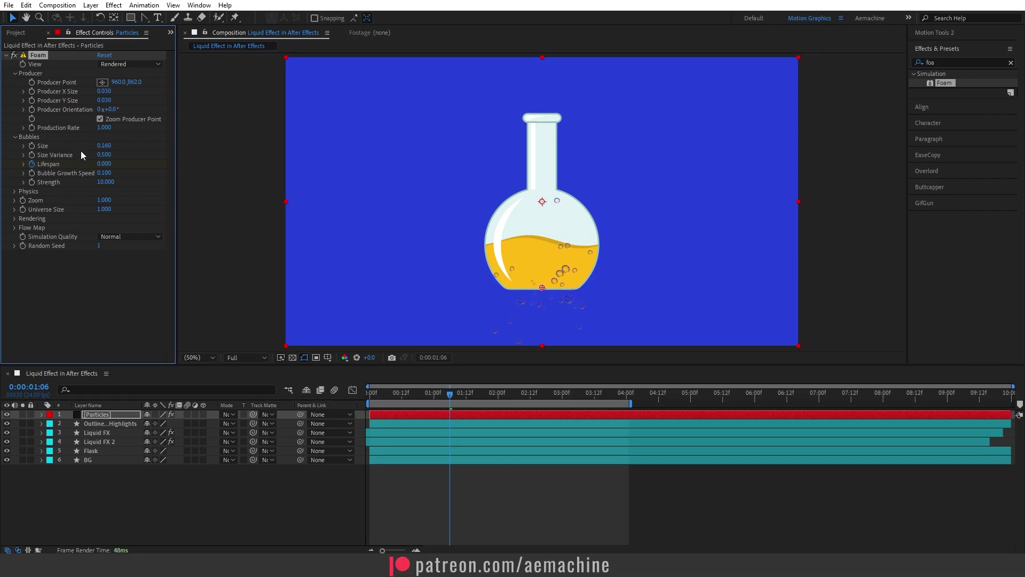
pyautogui.click(15, 191)
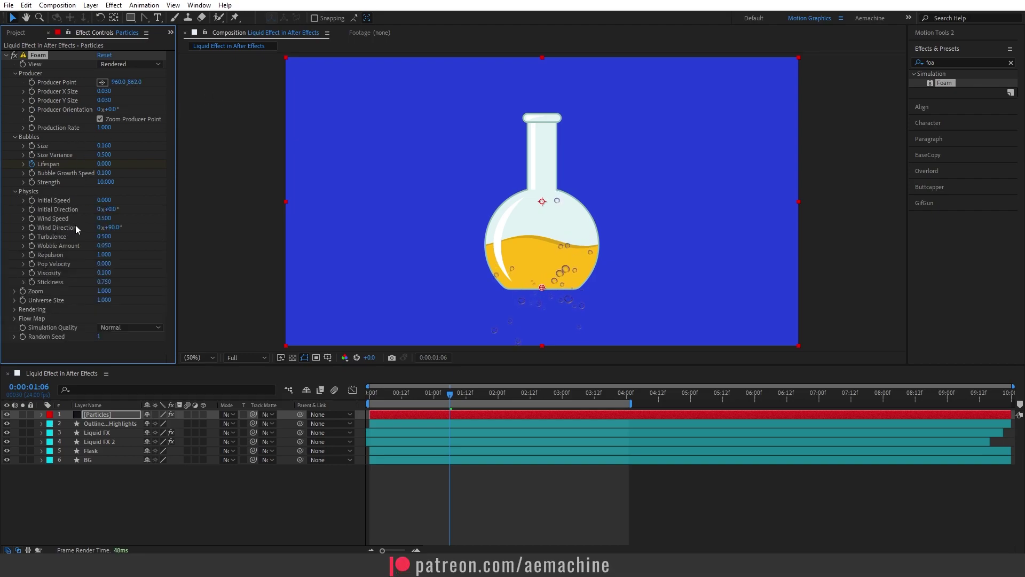
pyautogui.moveTo(107, 239); pyautogui.dragTo(124, 239)
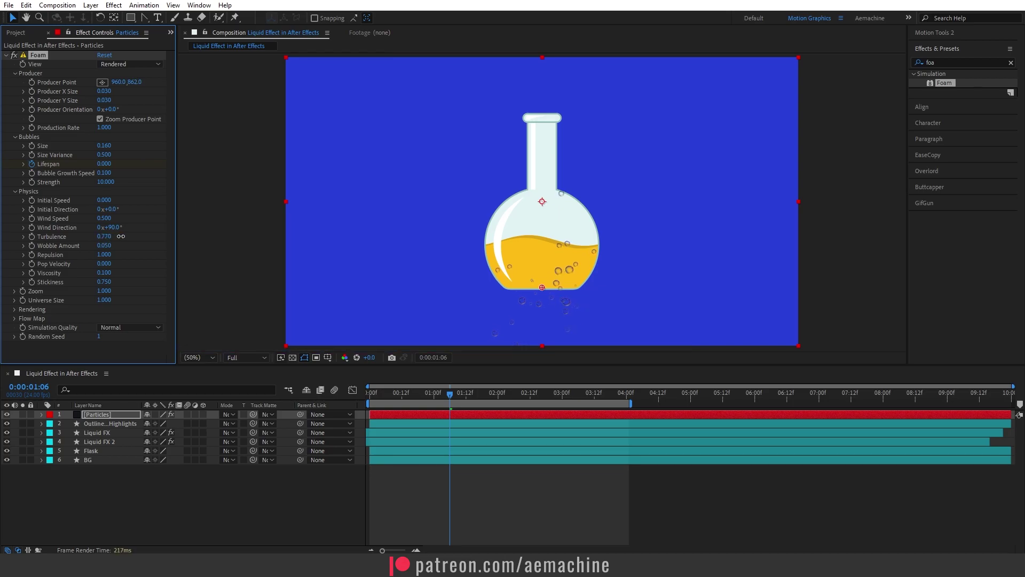
pyautogui.moveTo(107, 201)
pyautogui.mouseDown()
pyautogui.moveTo(119, 201)
pyautogui.moveTo(103, 201)
pyautogui.mouseUp()
pyautogui.press('space')
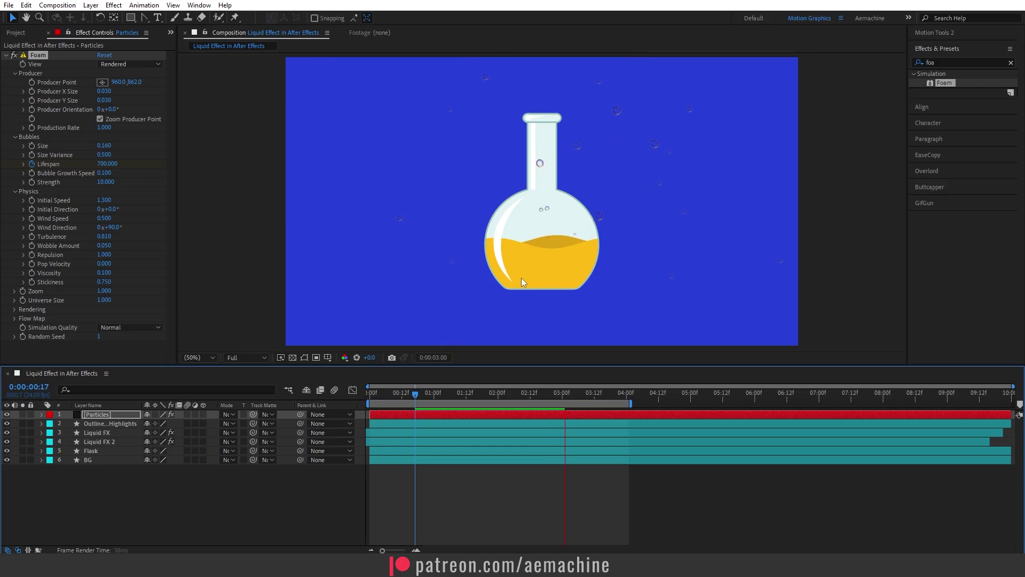
pyautogui.moveTo(428, 395)
pyautogui.mouseDown()
pyautogui.moveTo(479, 396)
pyautogui.moveTo(388, 396)
pyautogui.moveTo(456, 396)
pyautogui.moveTo(446, 397)
pyautogui.mouseUp()
pyautogui.click(5, 55)
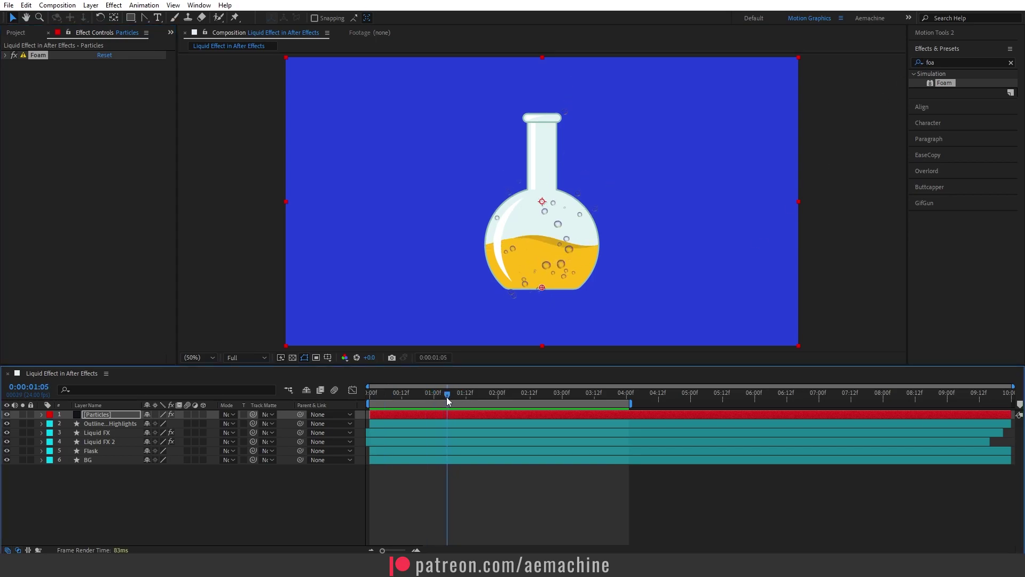
# Step: Apply a Fill effect to the Particles layer with colour FFFFFF
pyautogui.click(961, 63)
pyautogui.write('fill')
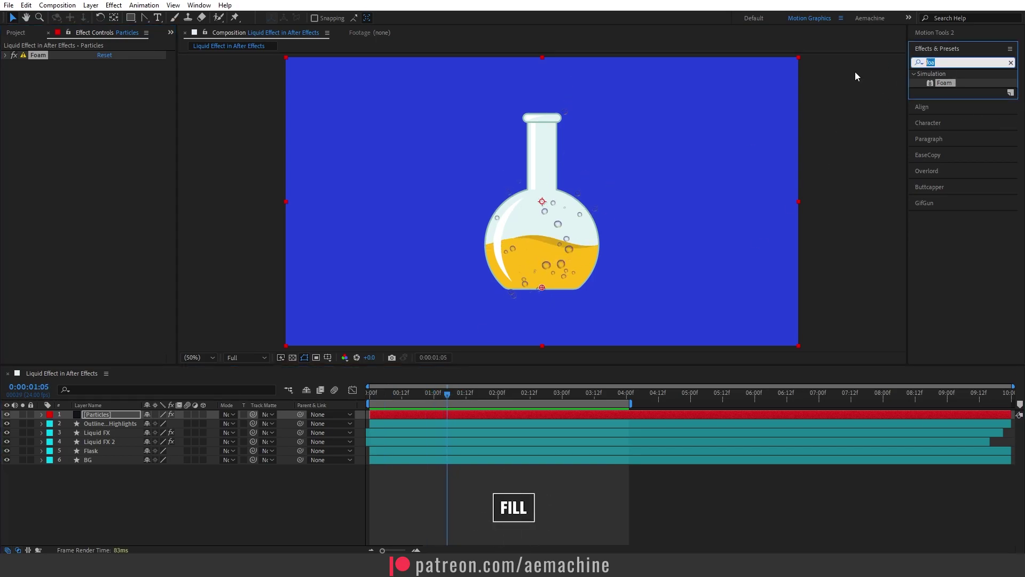
pyautogui.doubleClick(952, 128)
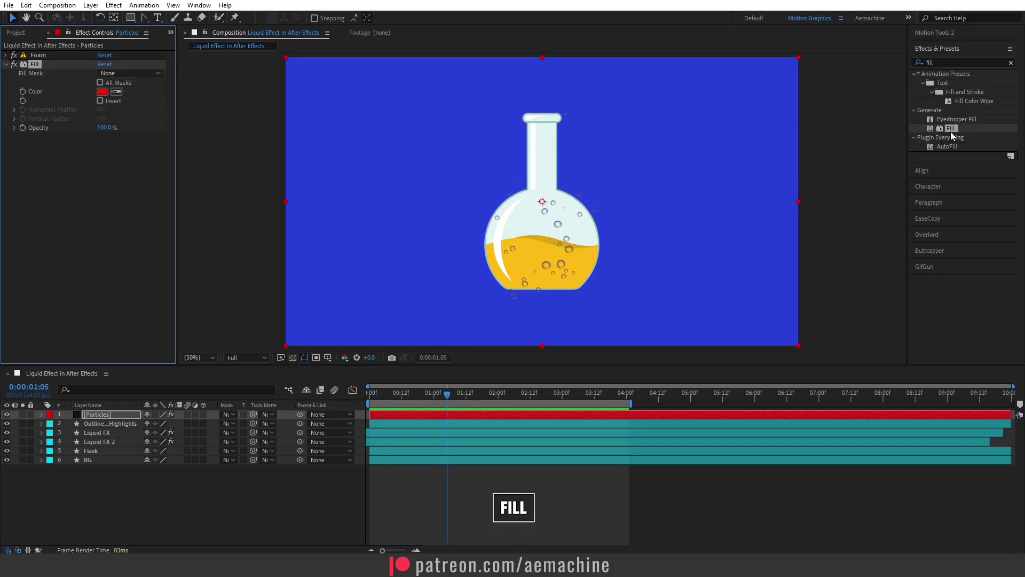
pyautogui.click(102, 91)
pyautogui.write('FFFFFF')
pyautogui.click(275, 280)
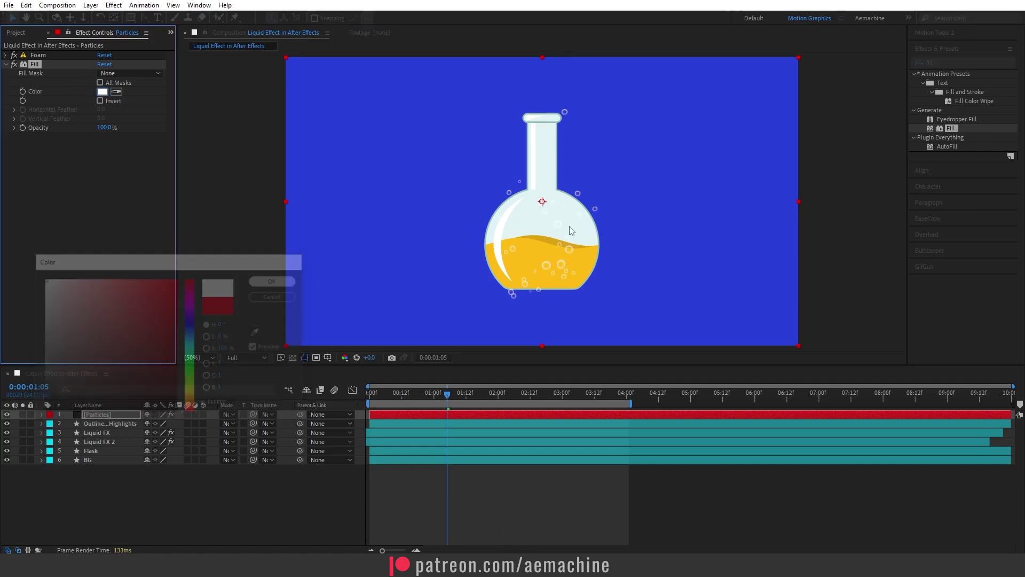
# Step: Add Curves and drag both endpoints inward for hard, solid white bubbles, then preview
pyautogui.click(927, 62)
pyautogui.write('curve')
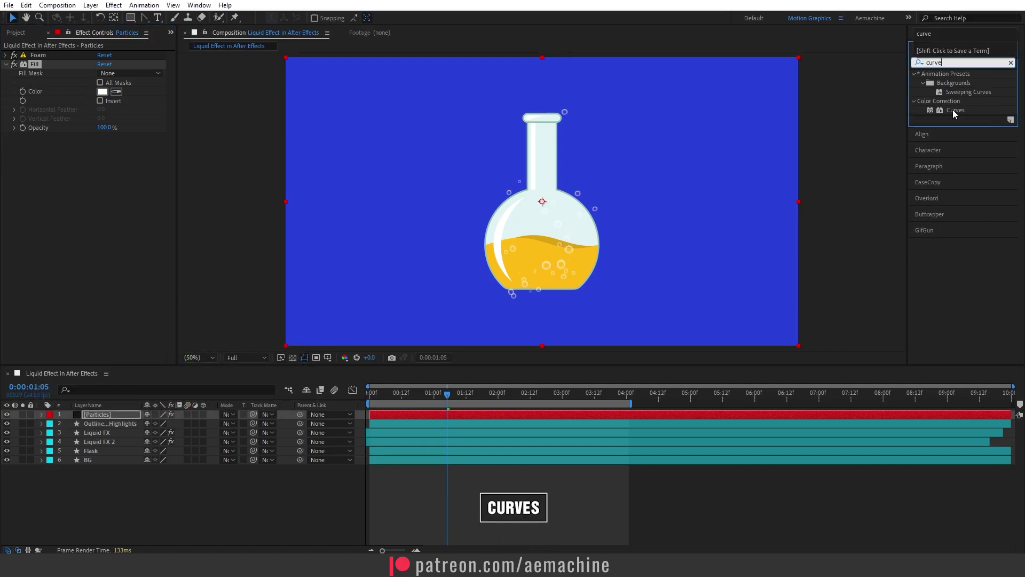
pyautogui.doubleClick(955, 110)
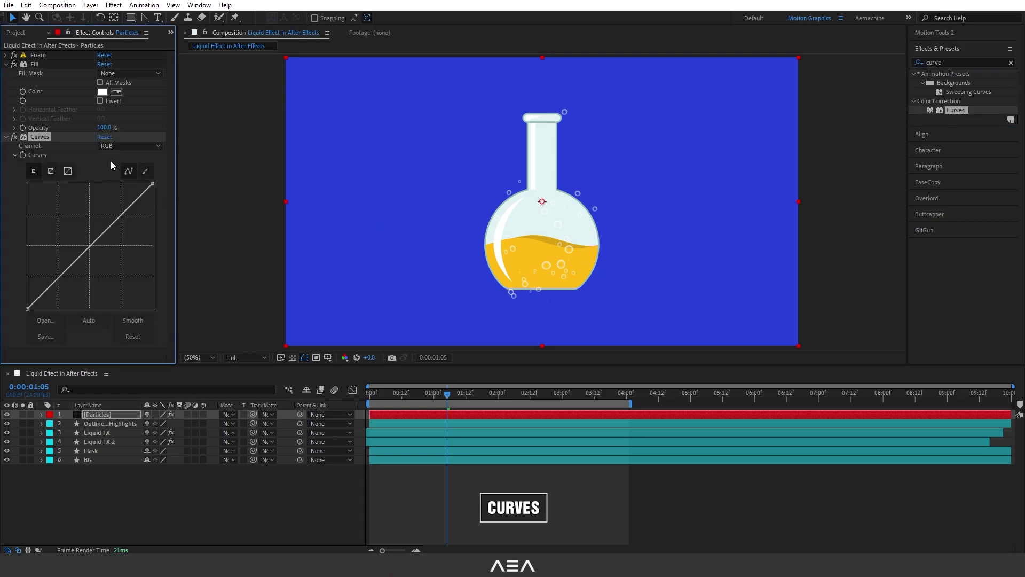
pyautogui.moveTo(152, 185); pyautogui.dragTo(90, 184)
pyautogui.moveTo(27, 308); pyautogui.dragTo(88, 321)
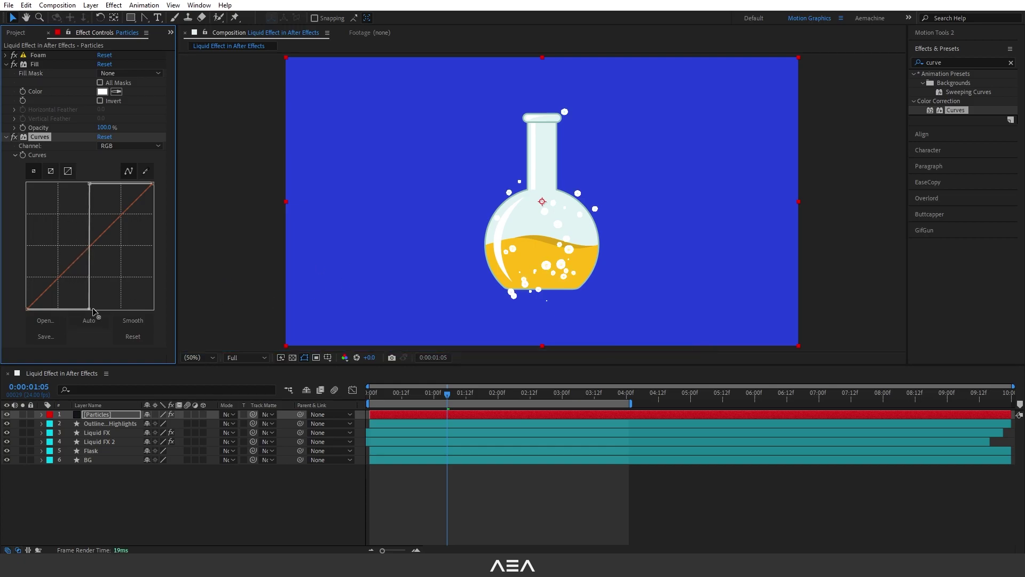
pyautogui.click(103, 416)
pyautogui.press('space')
pyautogui.click(104, 416)
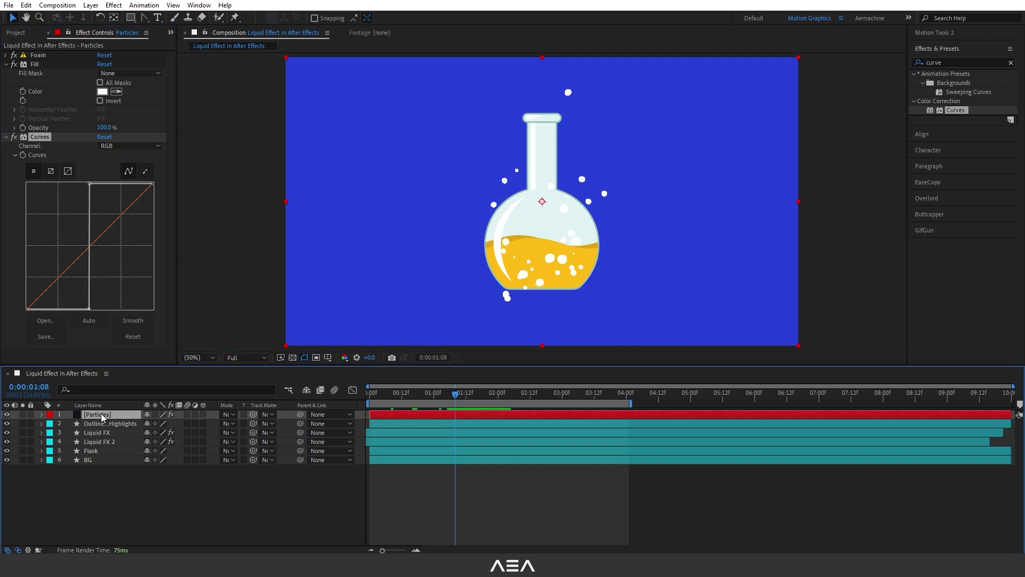
# Step: Apply Set Matte to Particles, taking the matte from 3. Liquid FX using Effects & Masks
pyautogui.hotkey('ctrl', 'a')
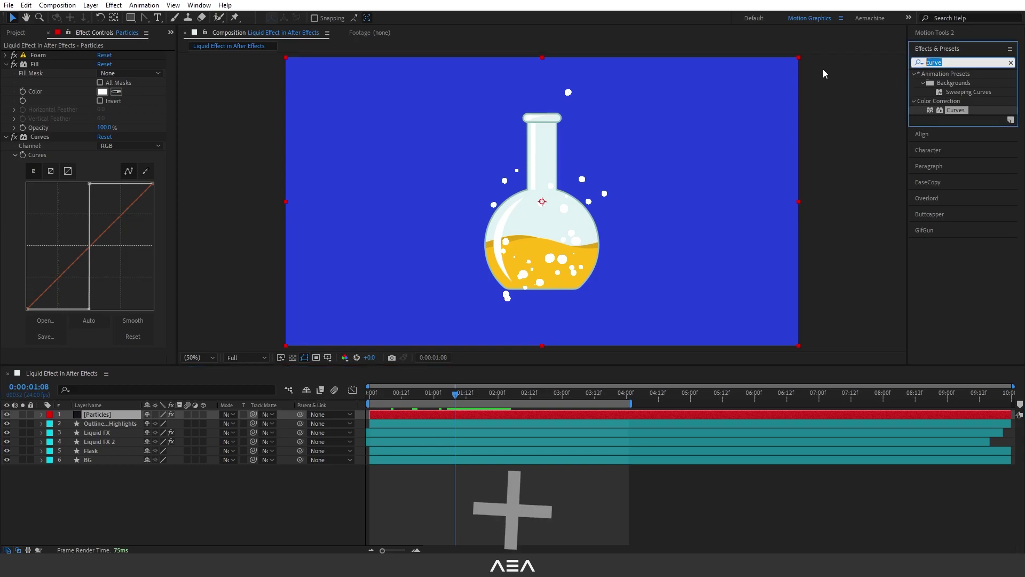
pyautogui.write('set mat')
pyautogui.doubleClick(959, 83)
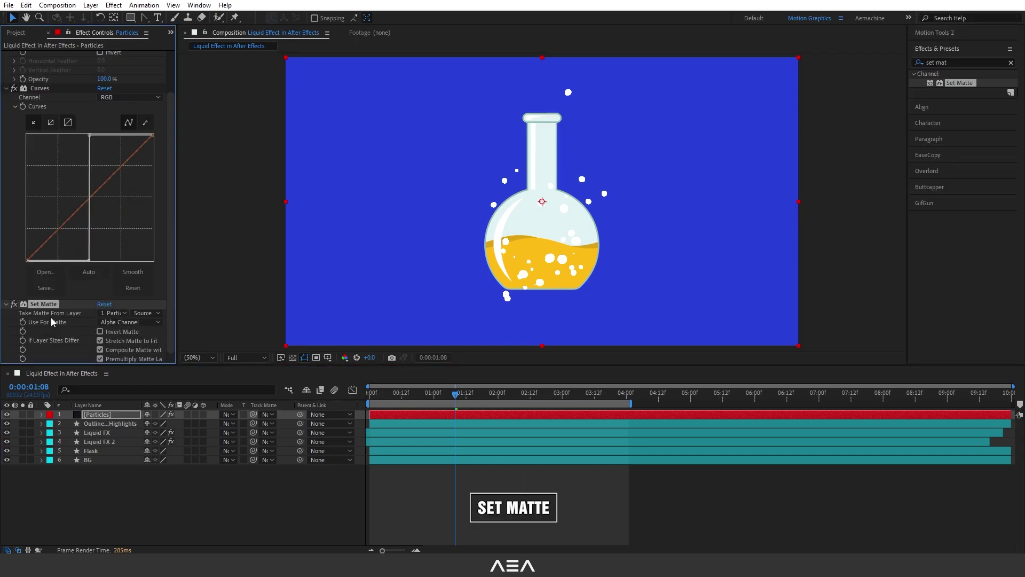
pyautogui.click(113, 313)
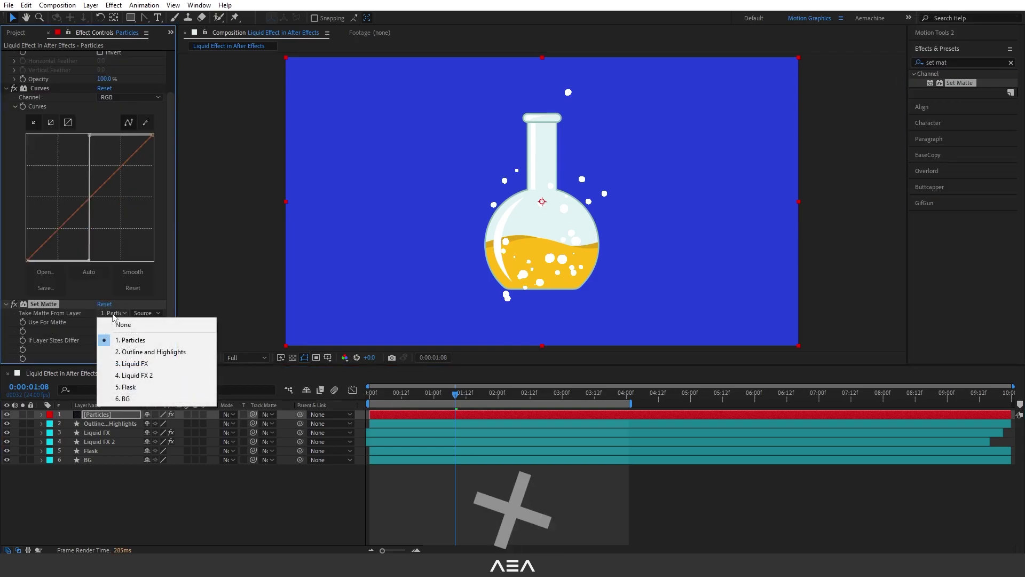
pyautogui.click(133, 363)
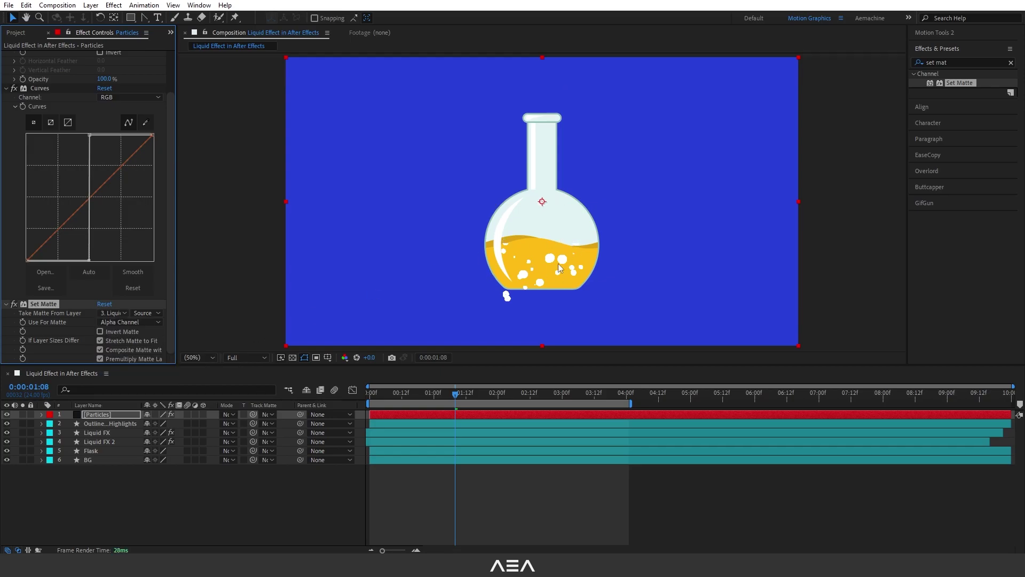
pyautogui.press('space')
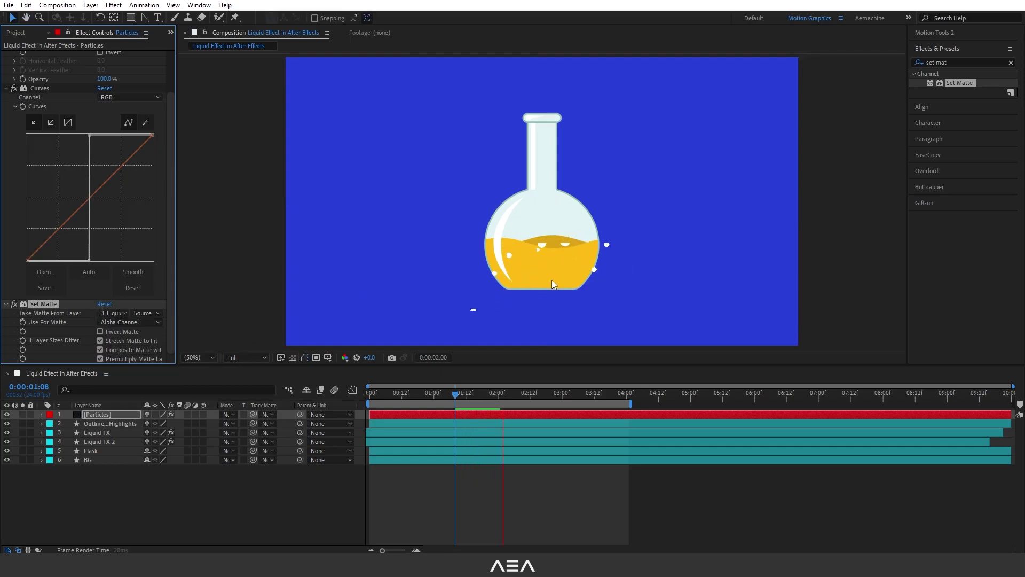
pyautogui.click(147, 313)
pyautogui.click(160, 349)
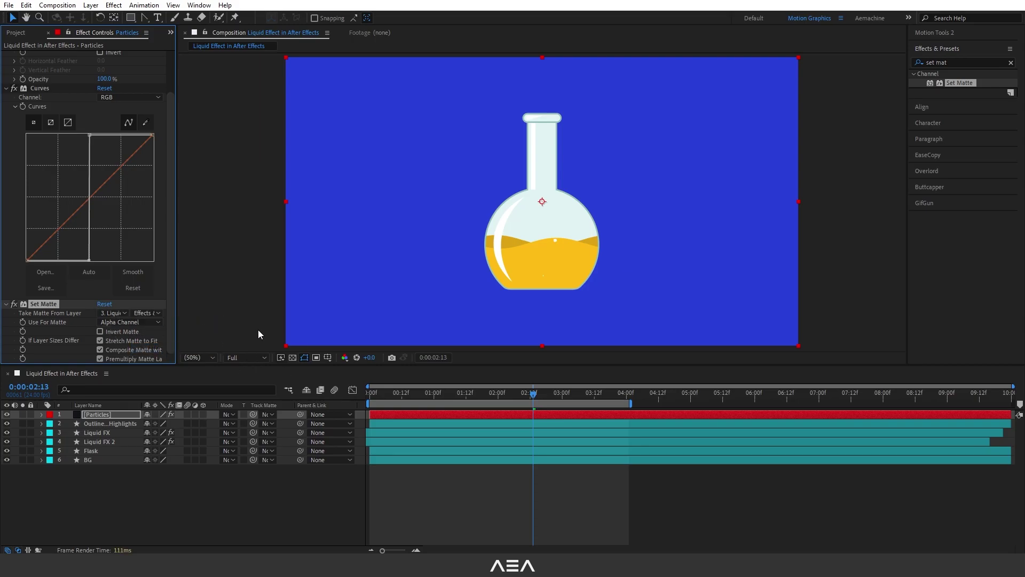
pyautogui.click(6, 88)
pyautogui.click(5, 55)
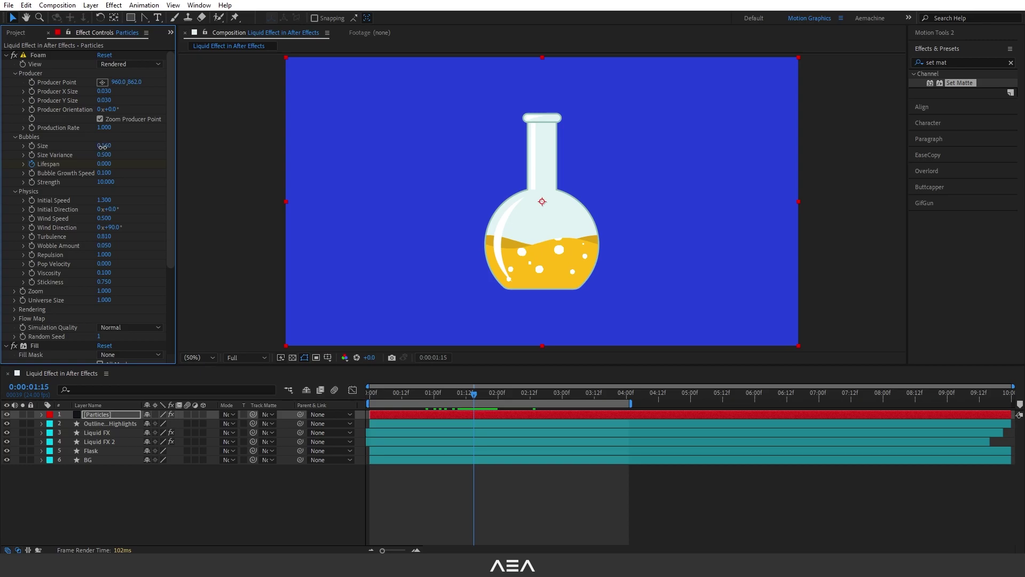
# Step: Shrink the foam bubble Size to 0.071 and preview the result
pyautogui.moveTo(102, 146); pyautogui.dragTo(86, 146)
pyautogui.press('space')
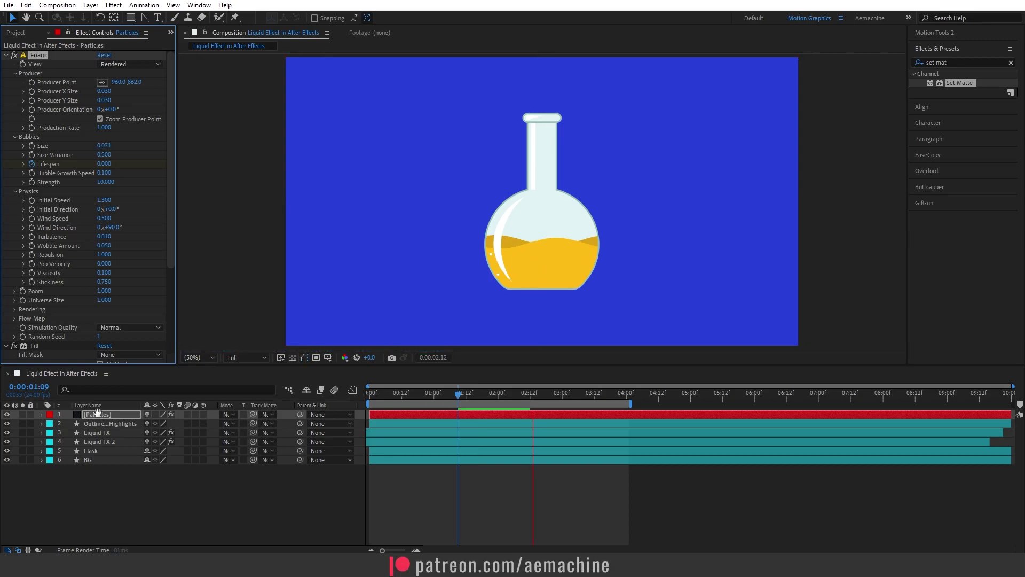
pyautogui.press('space')
# Step: Move the Particles layer below Outline and Highlights and preview the animation
pyautogui.moveTo(105, 412)
pyautogui.mouseDown()
pyautogui.moveTo(99, 422)
pyautogui.moveTo(119, 424)
pyautogui.mouseUp()
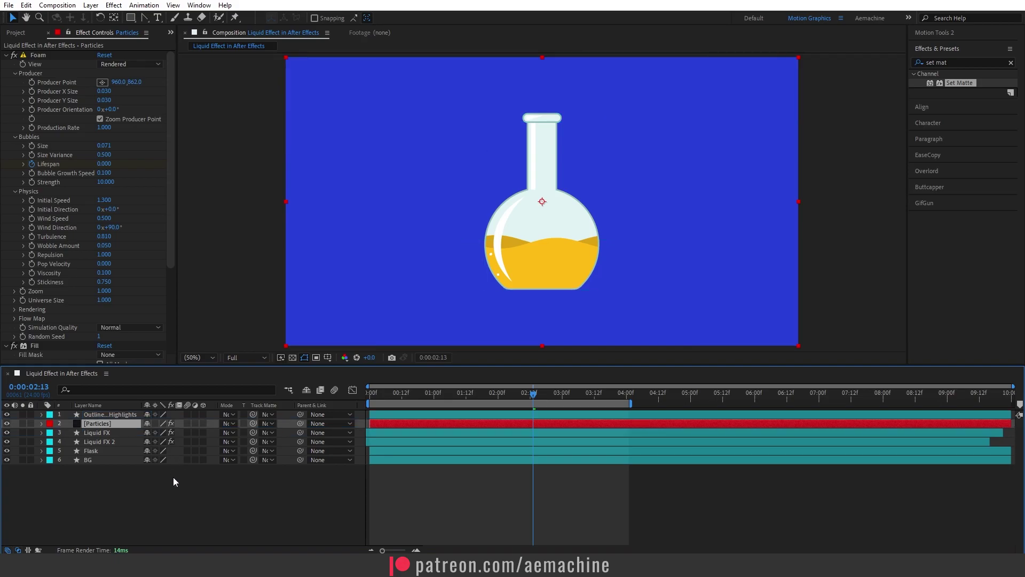
pyautogui.click(173, 476)
pyautogui.press('space')
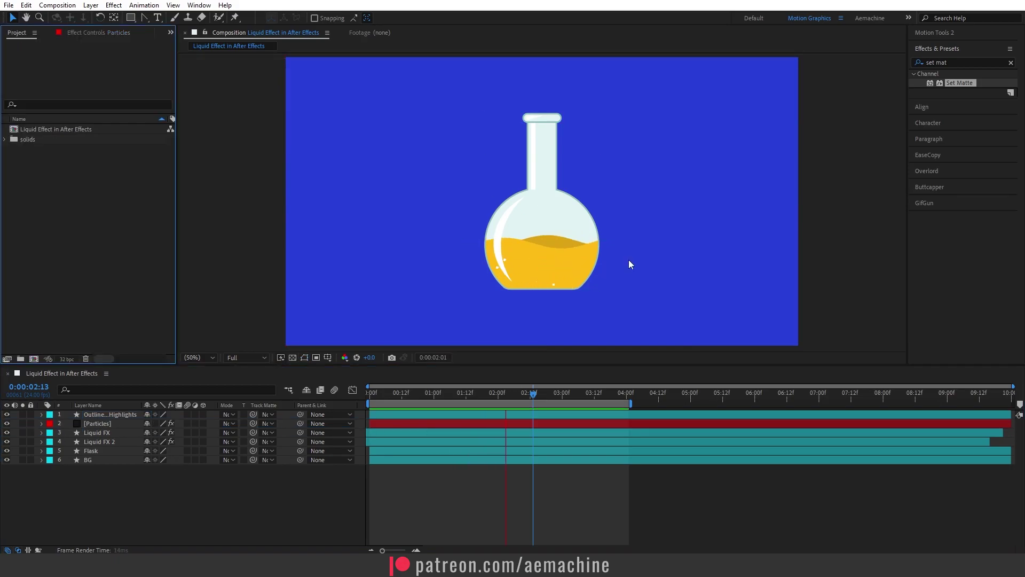